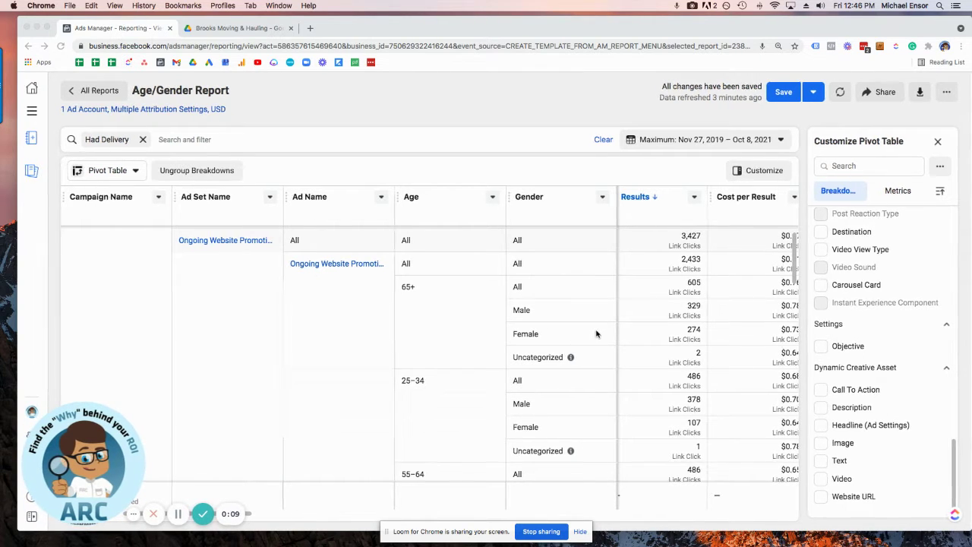
- Examine the Age/Gender Report's breakdown rows and metric columns, from results through to conversion rate ranking
{"action": "left_click", "coordinate": [649, 334]}
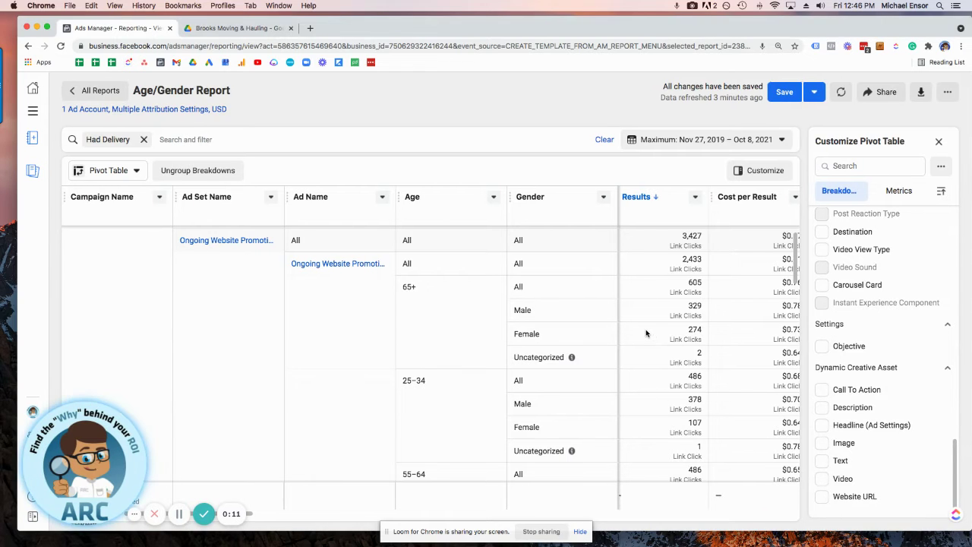
{"action": "scroll", "coordinate": [649, 331], "scroll_direction": "right", "scroll_amount": 3}
{"action": "scroll", "coordinate": [650, 331], "scroll_direction": "left", "scroll_amount": 2}
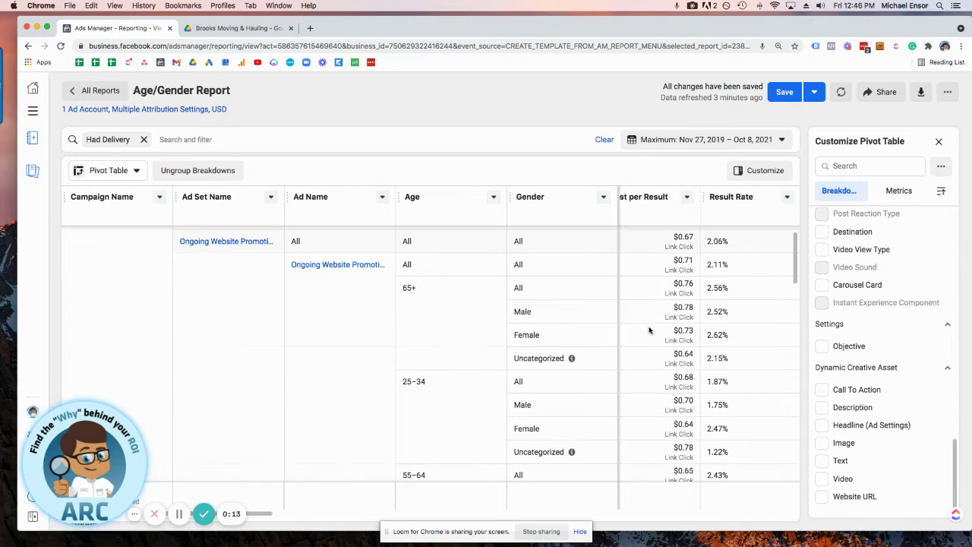
{"action": "scroll", "coordinate": [650, 330], "scroll_direction": "left", "scroll_amount": 2}
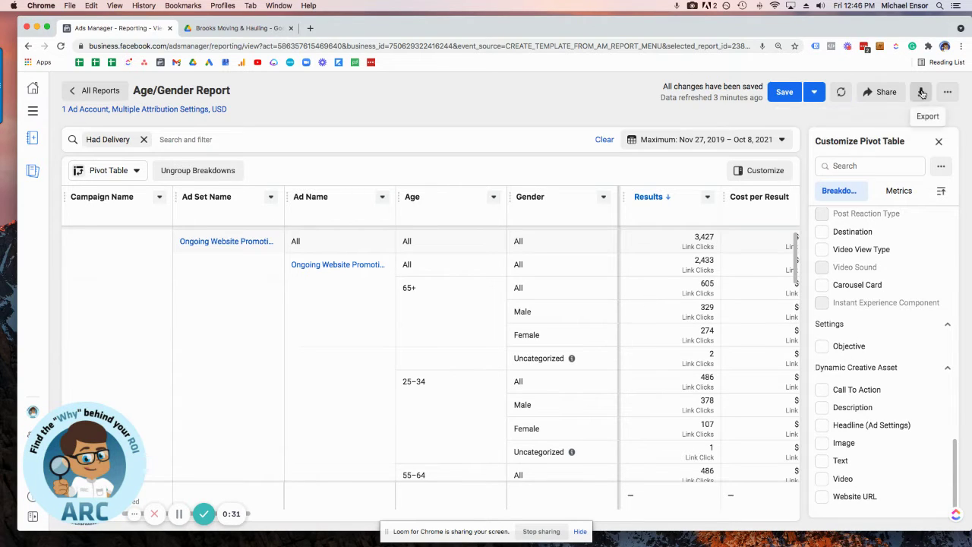
{"action": "scroll", "coordinate": [219, 334], "scroll_direction": "up", "scroll_amount": 2}
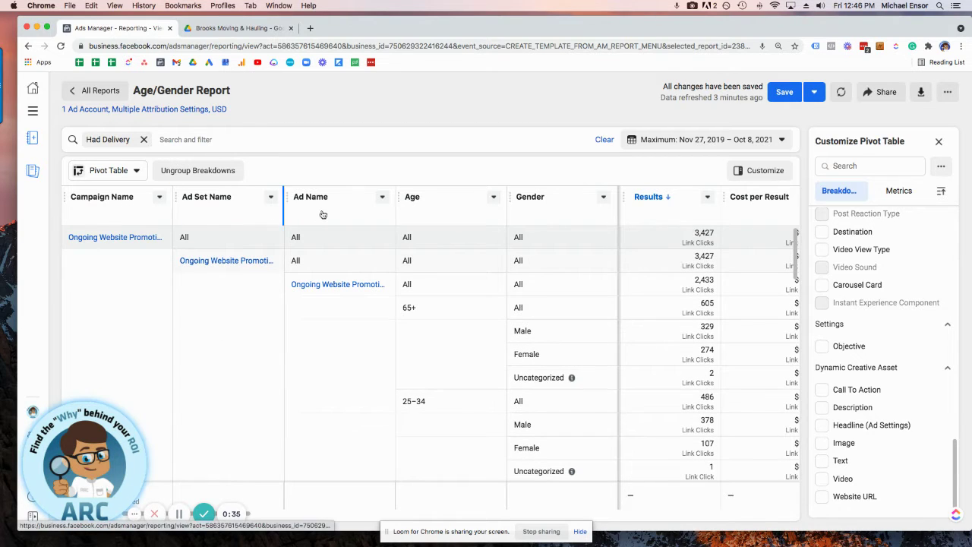
{"action": "scroll", "coordinate": [672, 296], "scroll_direction": "right", "scroll_amount": 5}
{"action": "scroll", "coordinate": [665, 302], "scroll_direction": "right", "scroll_amount": 10}
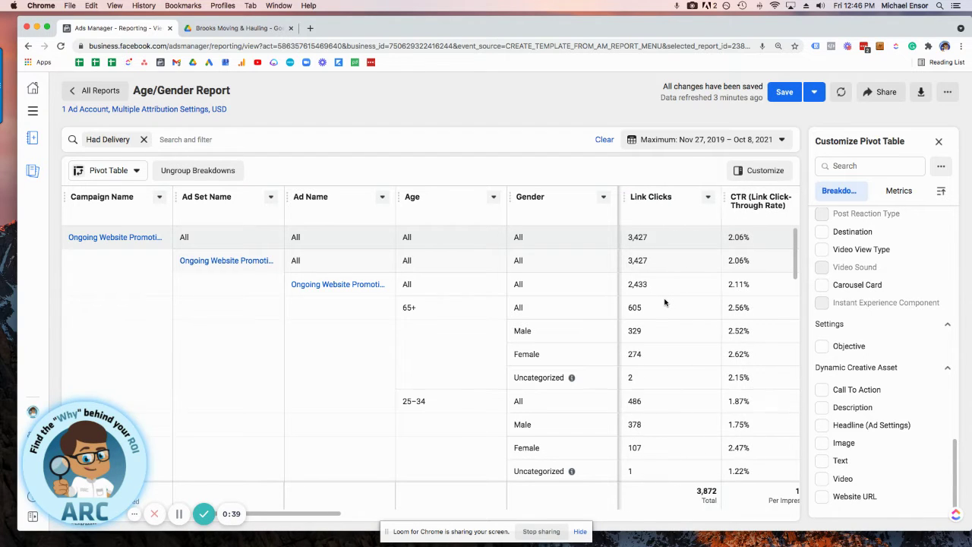
{"action": "scroll", "coordinate": [665, 302], "scroll_direction": "right", "scroll_amount": 10}
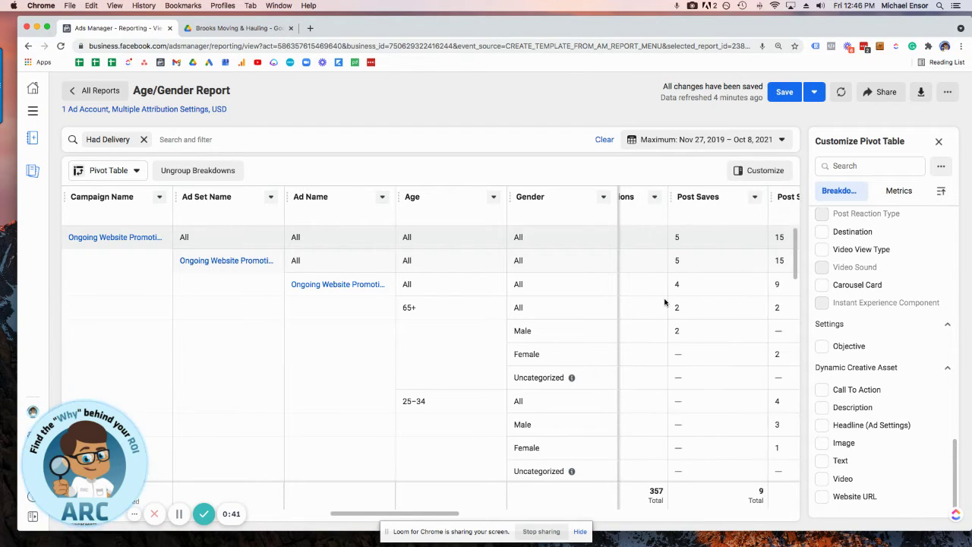
{"action": "scroll", "coordinate": [665, 302], "scroll_direction": "right", "scroll_amount": 10}
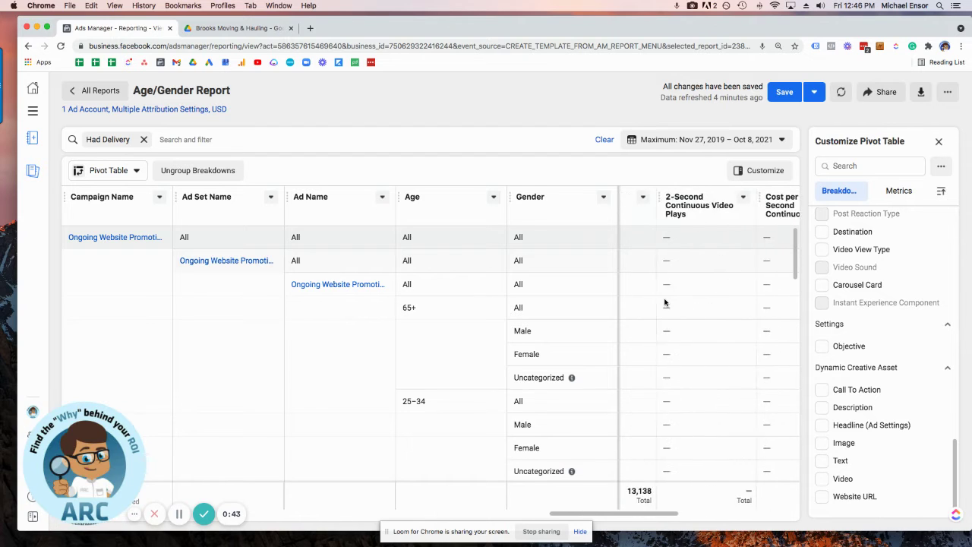
{"action": "scroll", "coordinate": [664, 302], "scroll_direction": "right", "scroll_amount": 5}
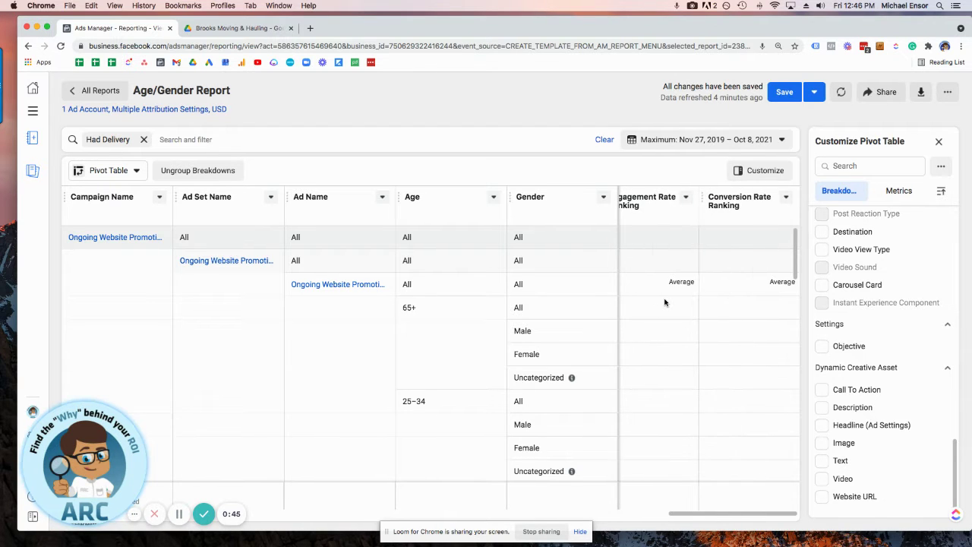
{"action": "scroll", "coordinate": [706, 308], "scroll_direction": "left", "scroll_amount": 10}
{"action": "scroll", "coordinate": [706, 310], "scroll_direction": "left", "scroll_amount": 10}
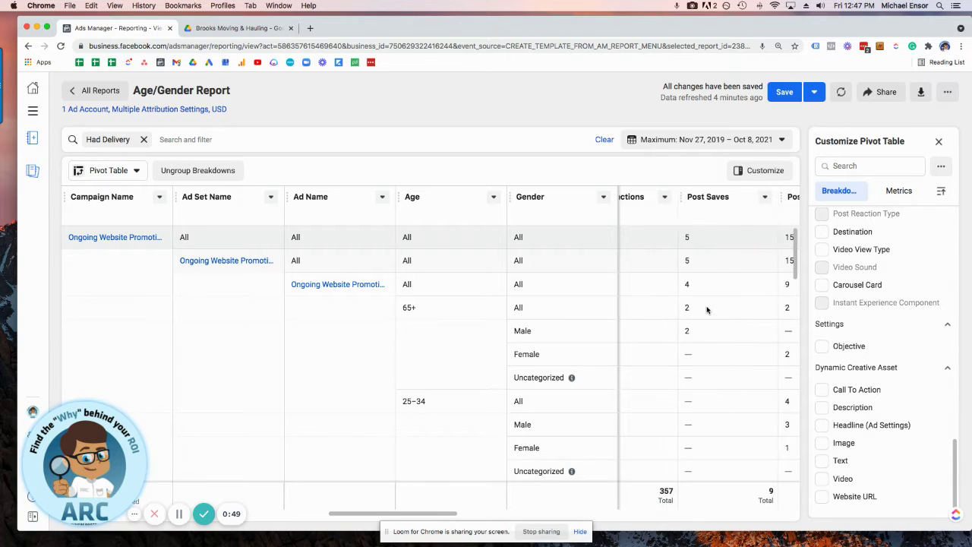
{"action": "scroll", "coordinate": [706, 310], "scroll_direction": "left", "scroll_amount": 3}
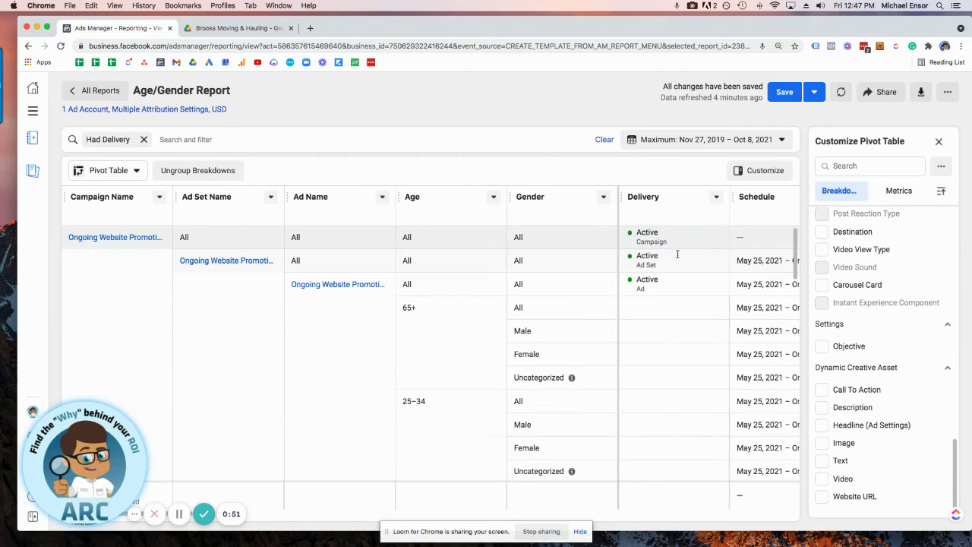
- Export the Age/Gender Report as a CSV (.csv) file
{"action": "left_click", "coordinate": [921, 93]}
{"action": "left_click", "coordinate": [644, 165]}
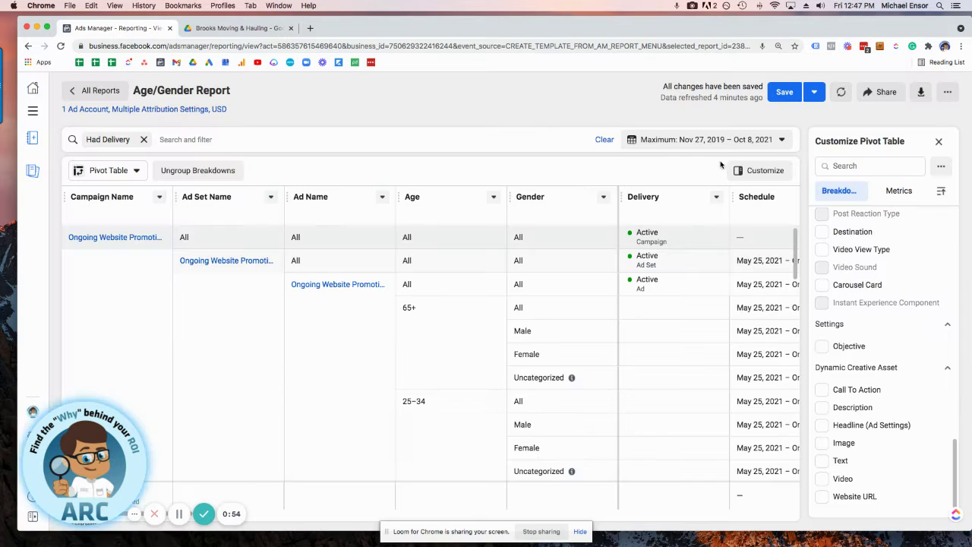
{"action": "left_click", "coordinate": [919, 92]}
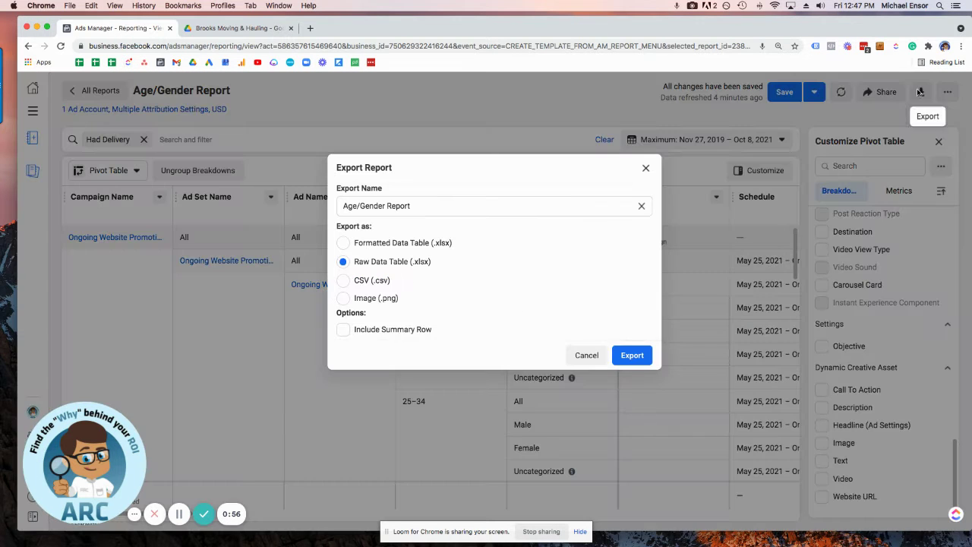
{"action": "left_click", "coordinate": [373, 281]}
{"action": "left_click", "coordinate": [632, 356]}
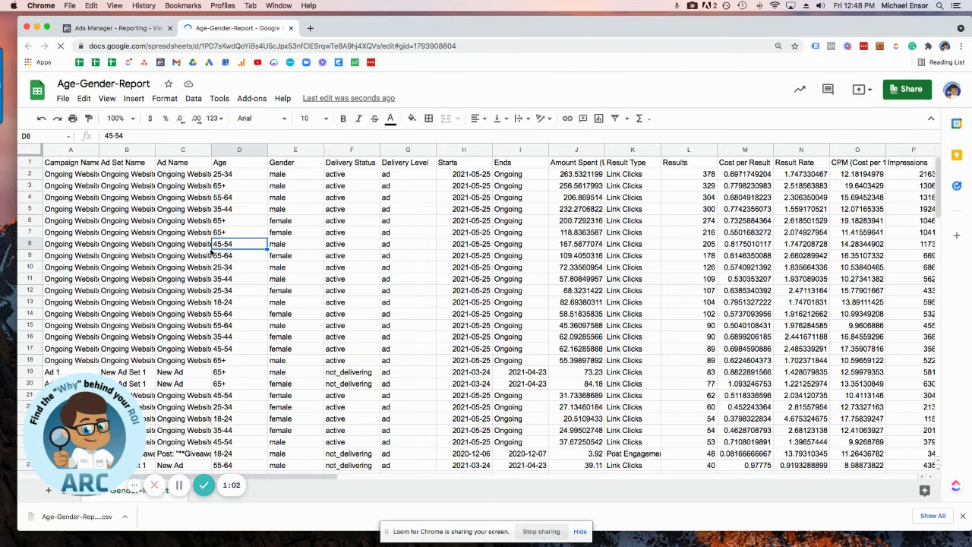
- Rename the imported spreadsheet "Age/Gender Report - AccountName"
{"action": "left_click", "coordinate": [79, 84]}
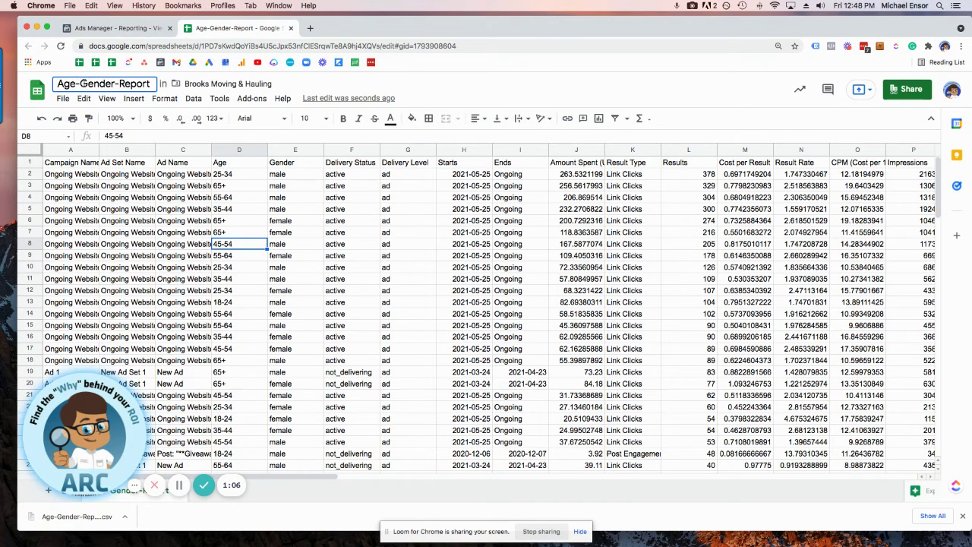
{"action": "key", "text": "BackSpace"}
{"action": "type", "text": "/"}
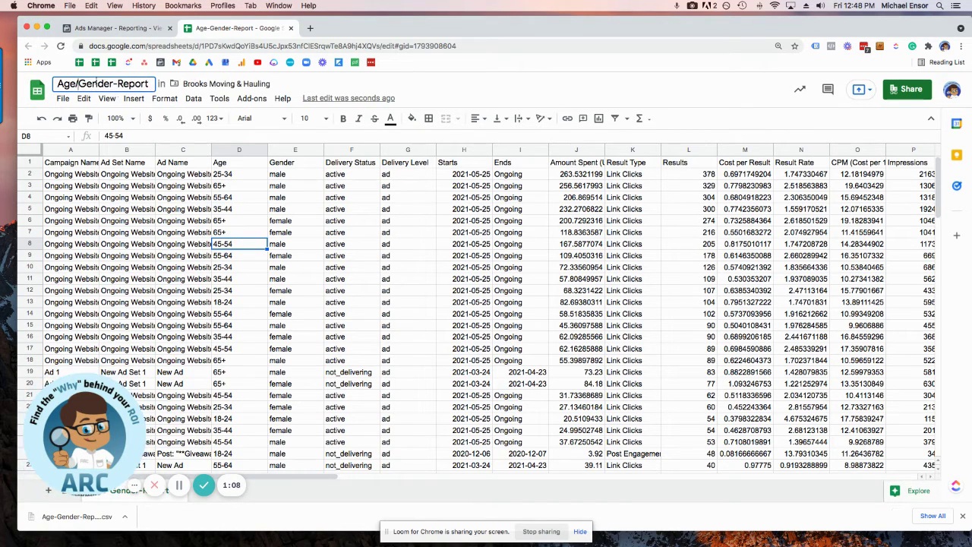
{"action": "left_click", "coordinate": [150, 83], "text": "shift"}
{"action": "key", "text": "BackSpace"}
{"action": "type", "text": "Repo"}
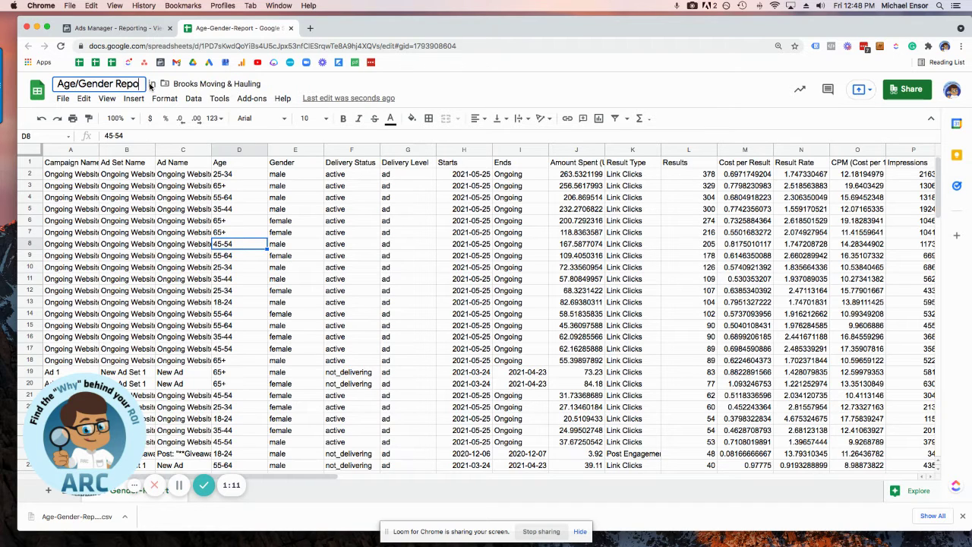
{"action": "type", "text": "rt"}
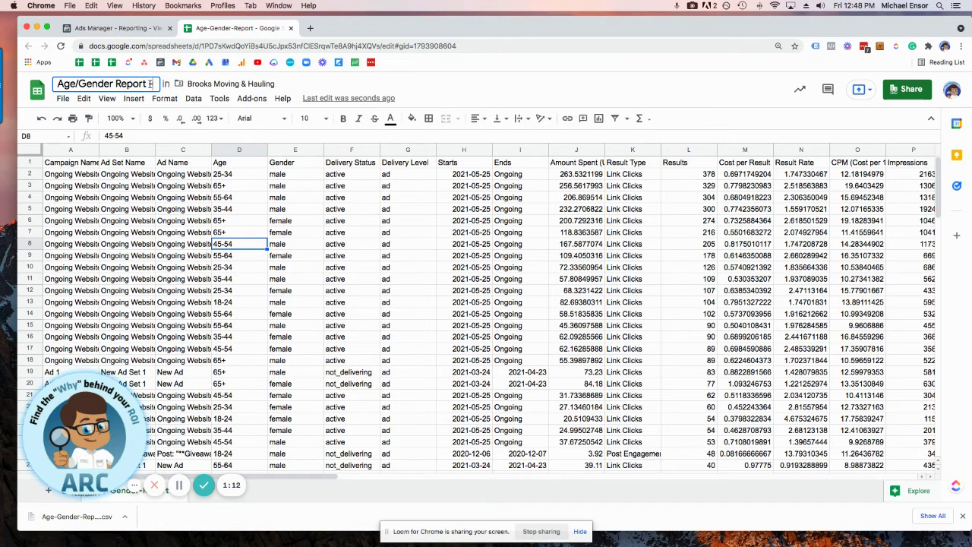
{"action": "type", "text": " - AccountName"}
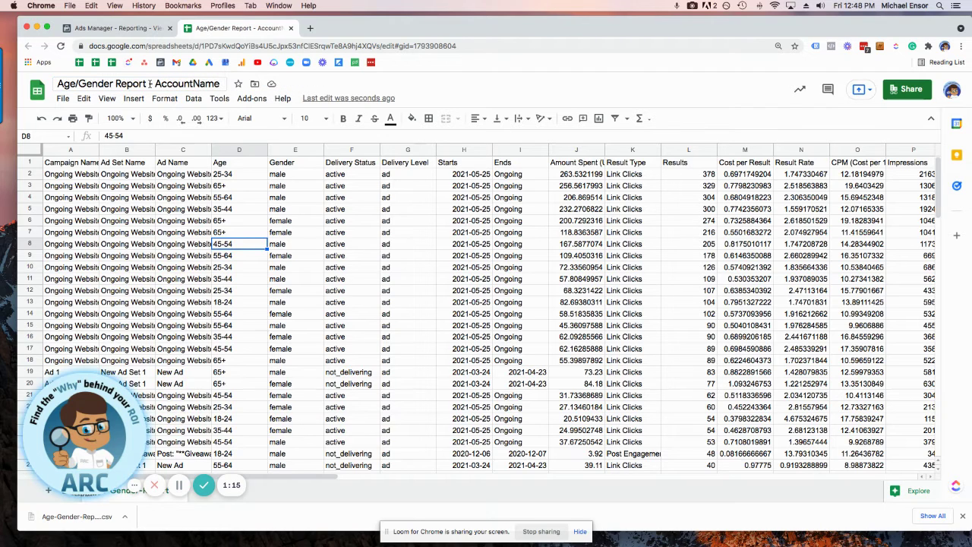
- Create a filter over the sheet's entire data range
{"action": "left_click", "coordinate": [129, 197]}
{"action": "key", "text": "ctrl+a"}
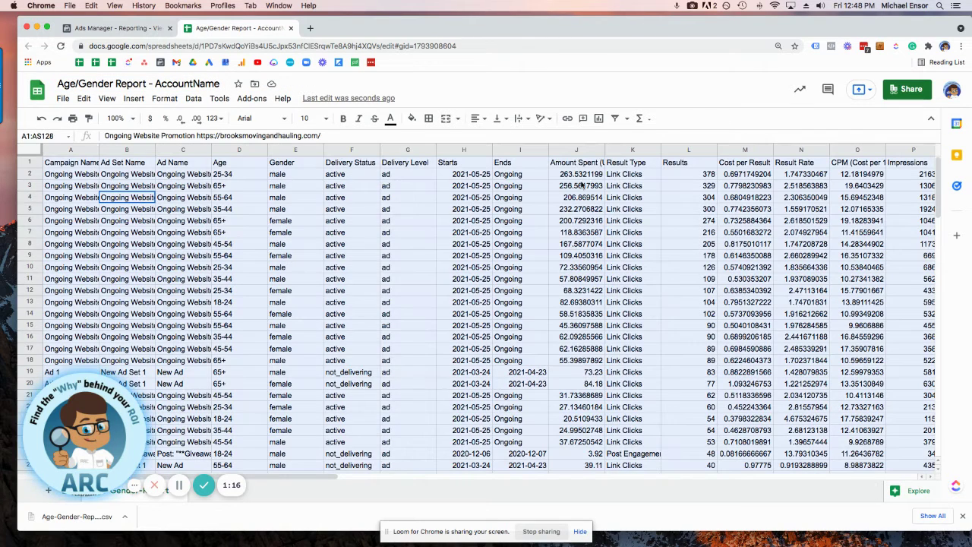
{"action": "left_click", "coordinate": [615, 121]}
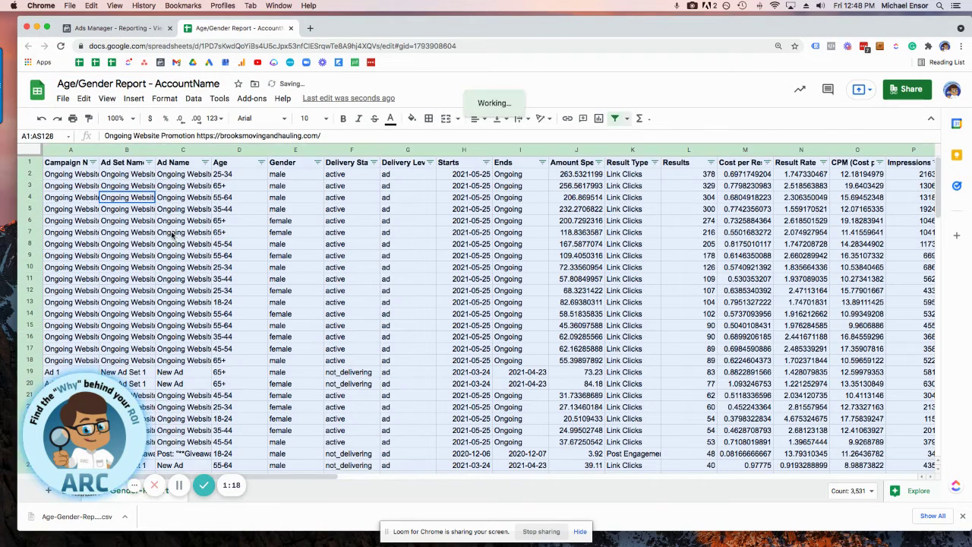
- Sort the data by Amount Spent (USD) from Z to A and format that column as currency
{"action": "scroll", "coordinate": [581, 191], "scroll_direction": "right", "scroll_amount": 1}
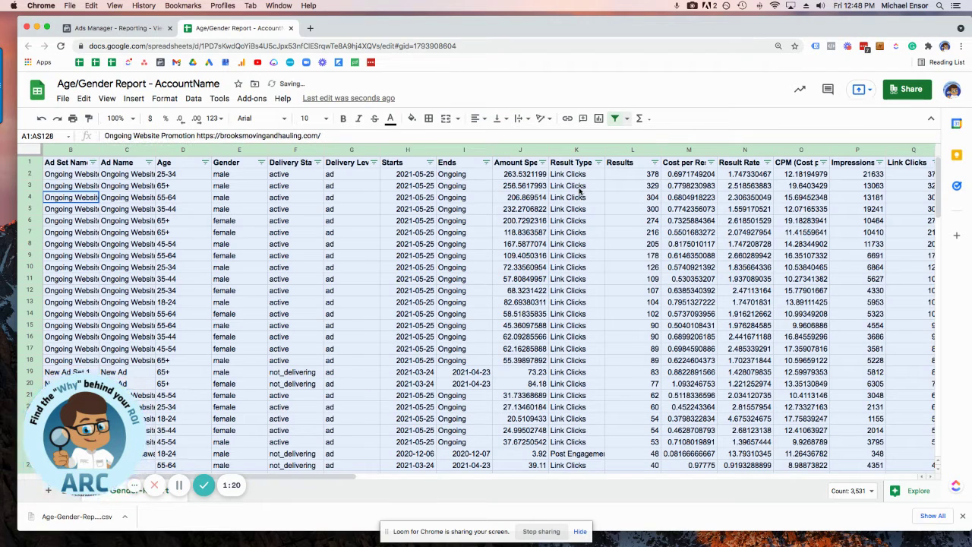
{"action": "left_click", "coordinate": [542, 162]}
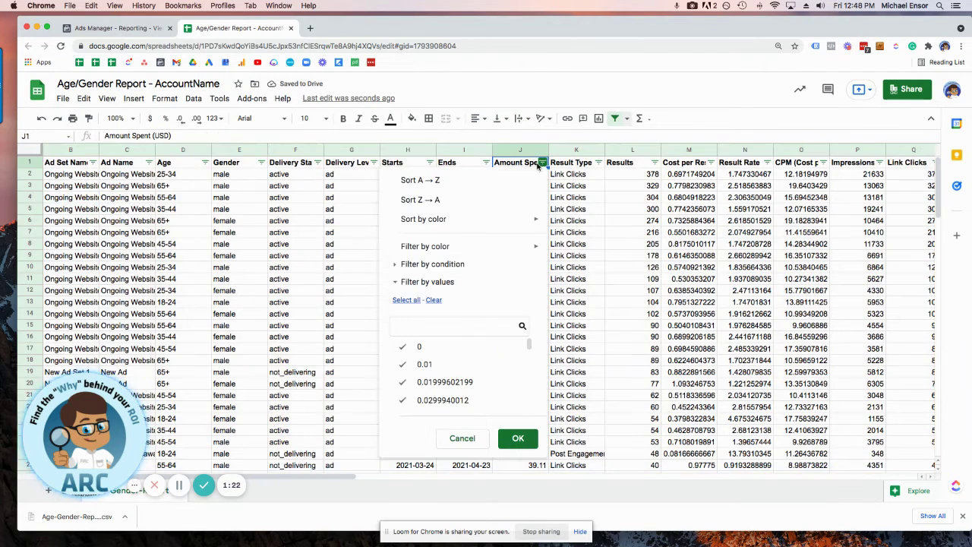
{"action": "left_click", "coordinate": [497, 200]}
{"action": "left_click", "coordinate": [522, 151]}
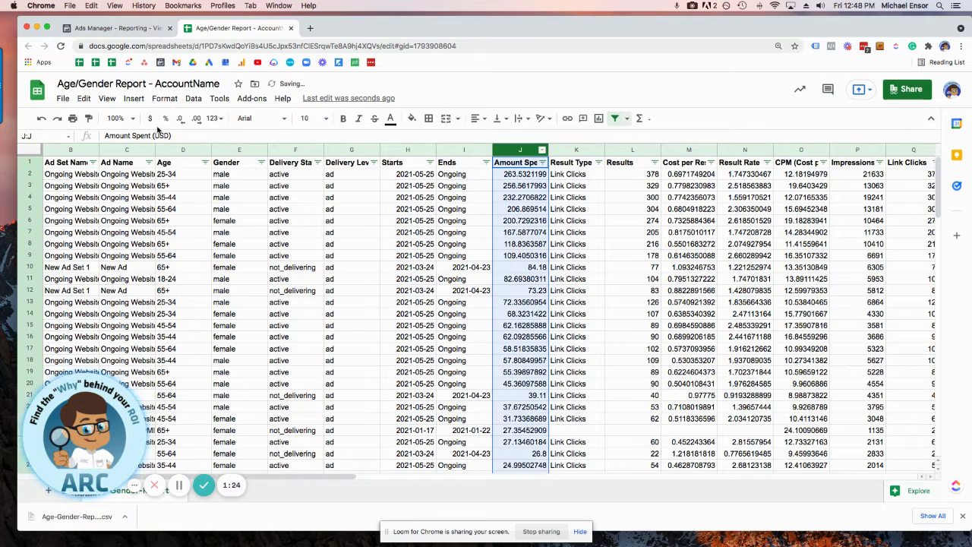
{"action": "left_click", "coordinate": [150, 119]}
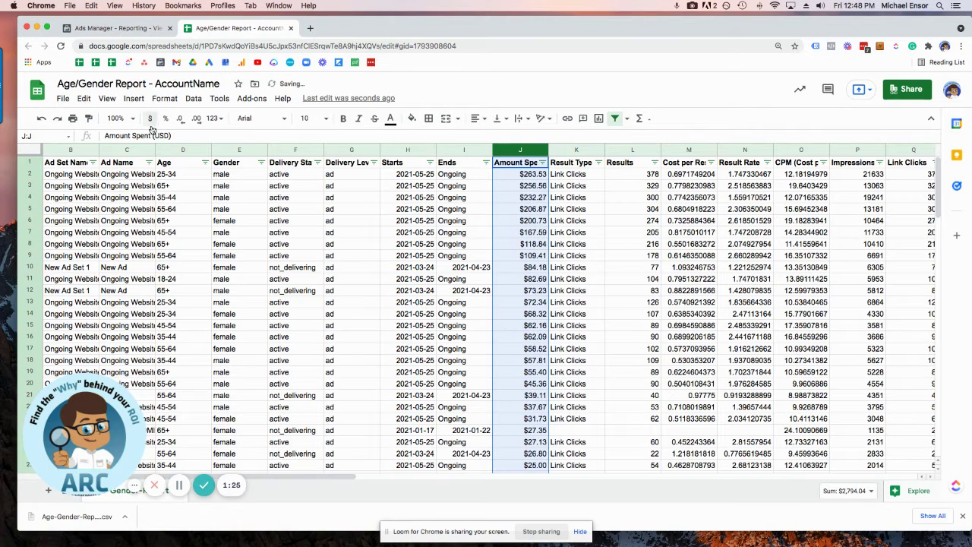
{"action": "left_click", "coordinate": [186, 179]}
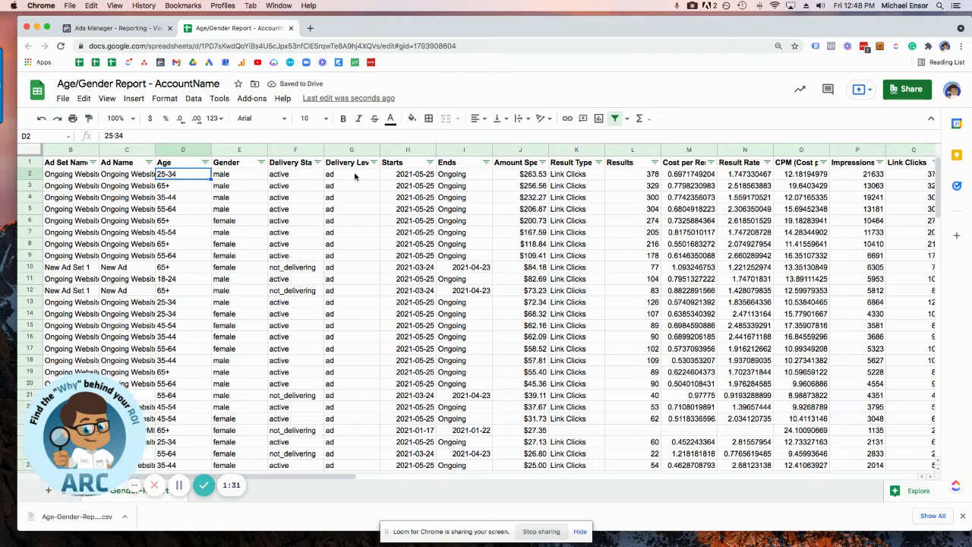
- Format the Cost per Result column as currency
{"action": "scroll", "coordinate": [405, 176], "scroll_direction": "right", "scroll_amount": 1}
{"action": "scroll", "coordinate": [405, 176], "scroll_direction": "right", "scroll_amount": 3}
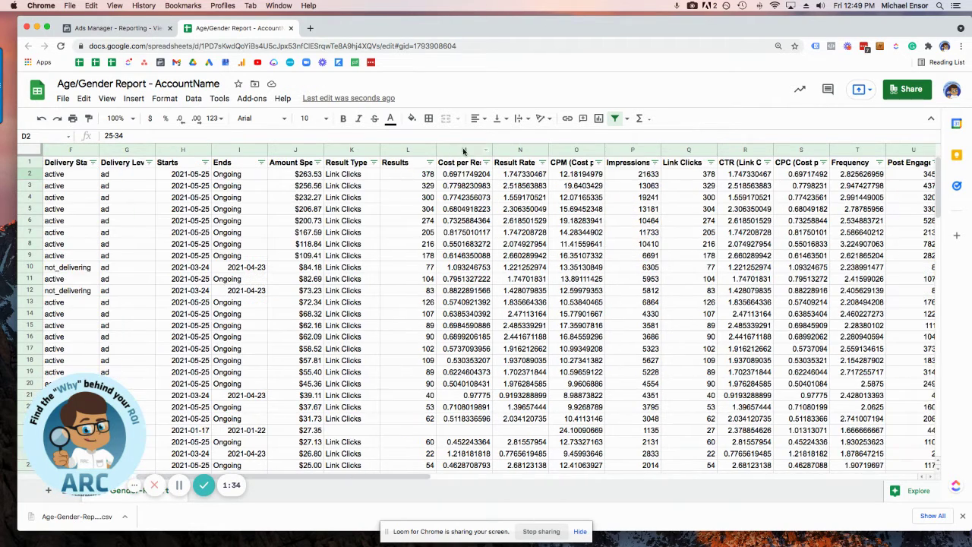
{"action": "left_click", "coordinate": [464, 150]}
{"action": "left_click", "coordinate": [149, 118]}
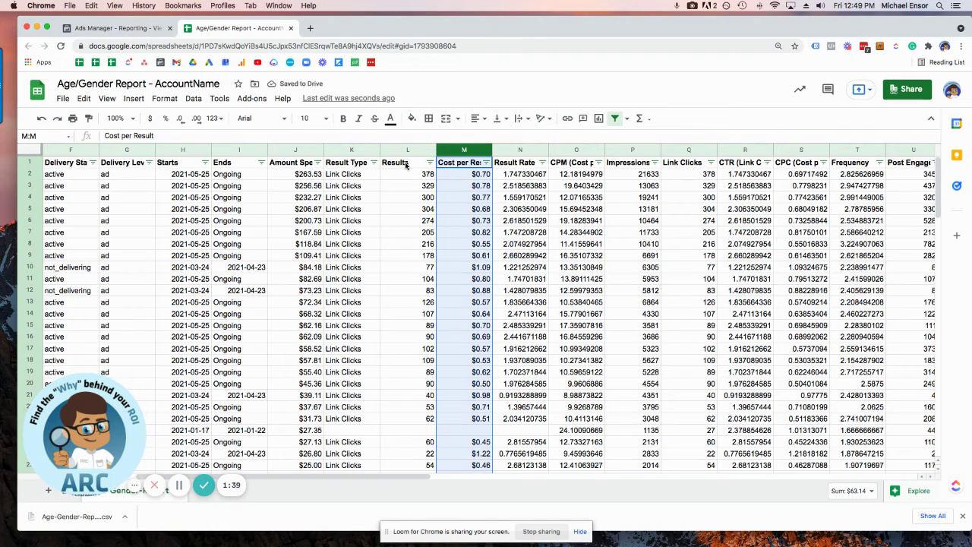
- Try to format the Result Rate column as percentages
{"action": "left_click", "coordinate": [520, 150]}
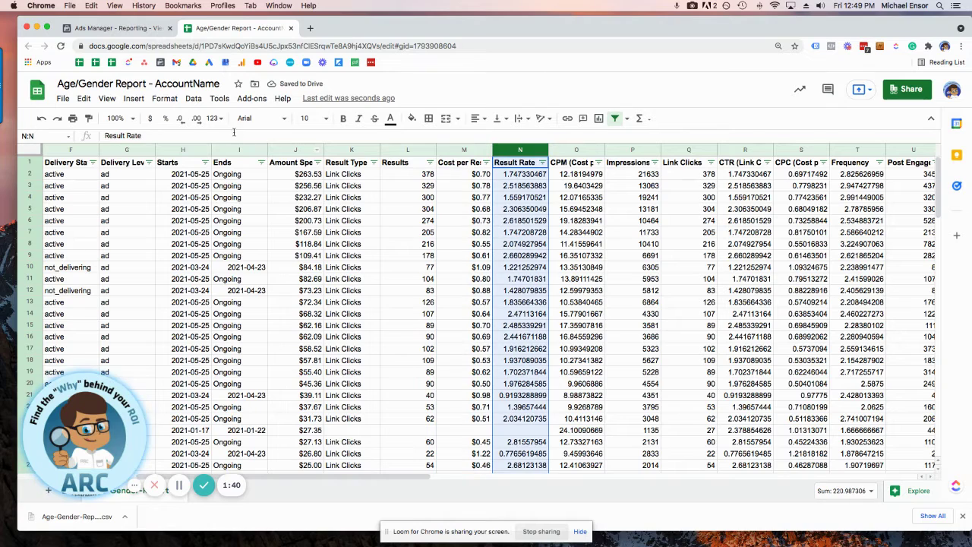
{"action": "left_click", "coordinate": [165, 119]}
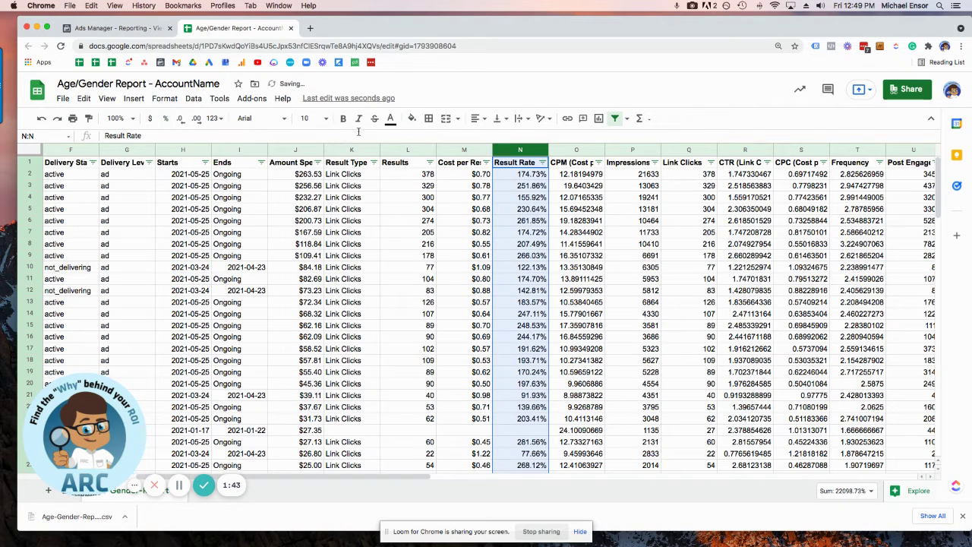
{"action": "left_click", "coordinate": [167, 119]}
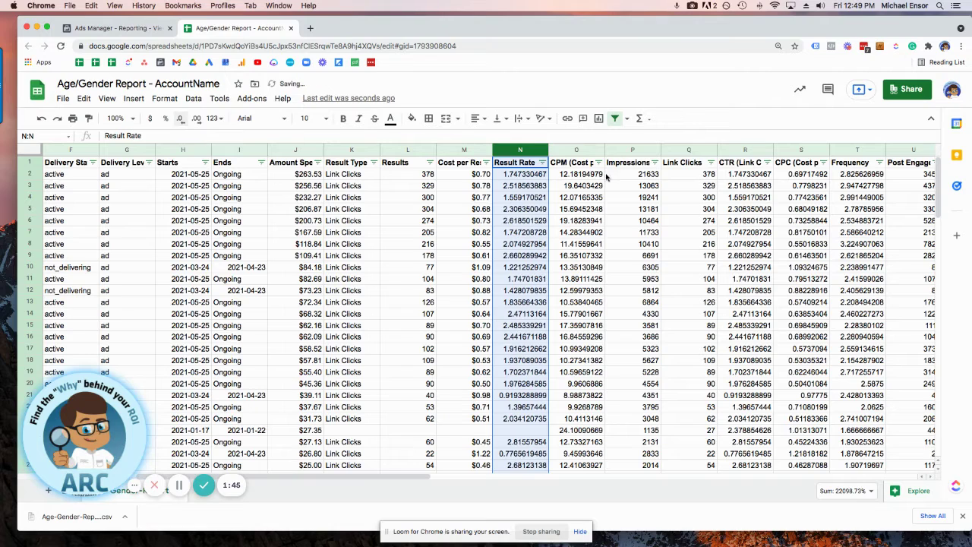
- Reduce the Result Rate column's number format to two decimal places
{"action": "left_click", "coordinate": [530, 177]}
{"action": "left_click", "coordinate": [179, 119]}
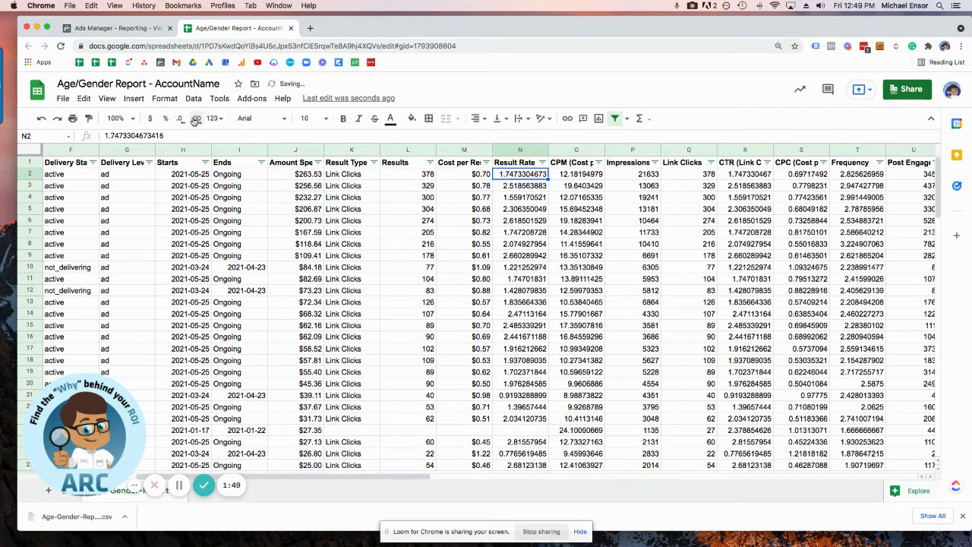
{"action": "left_click", "coordinate": [179, 119]}
{"action": "left_click", "coordinate": [532, 151]}
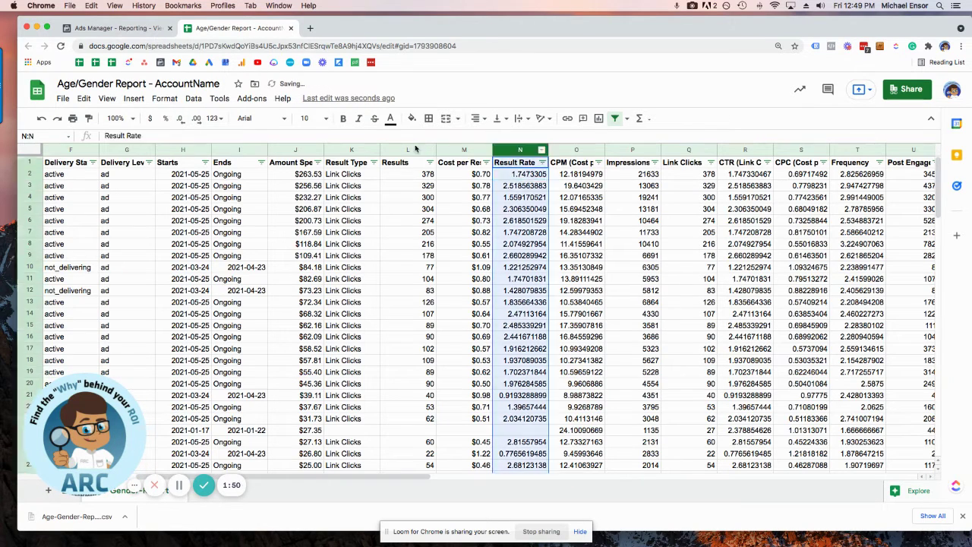
{"action": "left_click", "coordinate": [180, 119]}
{"action": "left_click", "coordinate": [180, 120]}
{"action": "left_click", "coordinate": [180, 120]}
{"action": "left_click", "coordinate": [180, 120]}
{"action": "left_click", "coordinate": [179, 120]}
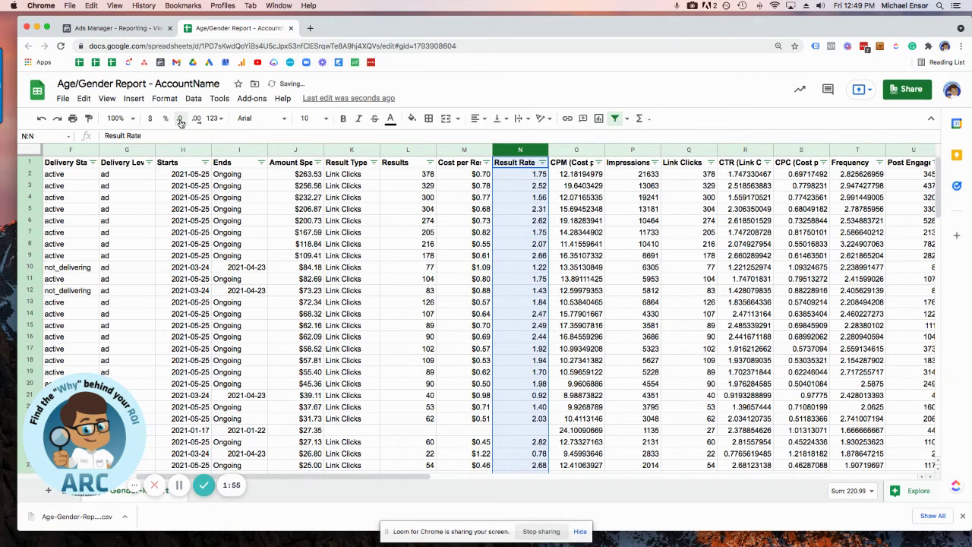
- Move the Age and Gender columns to the front of the sheet, ahead of Campaign Name
{"action": "left_click", "coordinate": [574, 149]}
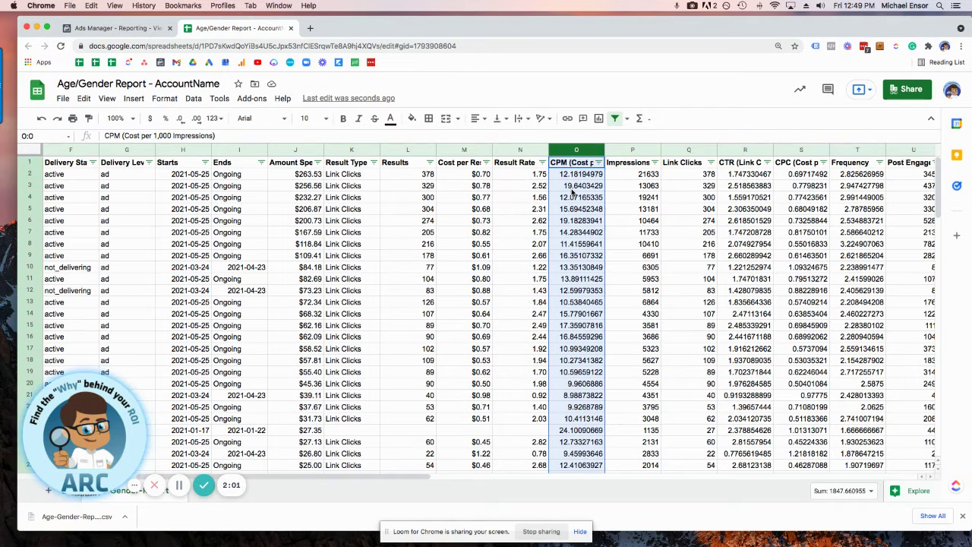
{"action": "scroll", "coordinate": [575, 192], "scroll_direction": "left", "scroll_amount": 5}
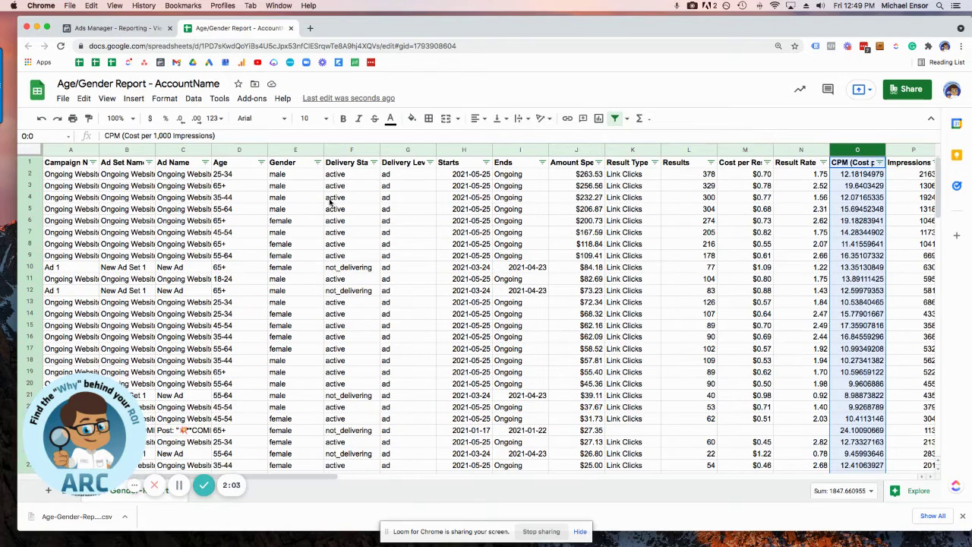
{"action": "left_click_drag", "start_coordinate": [231, 150], "coordinate": [48, 162]}
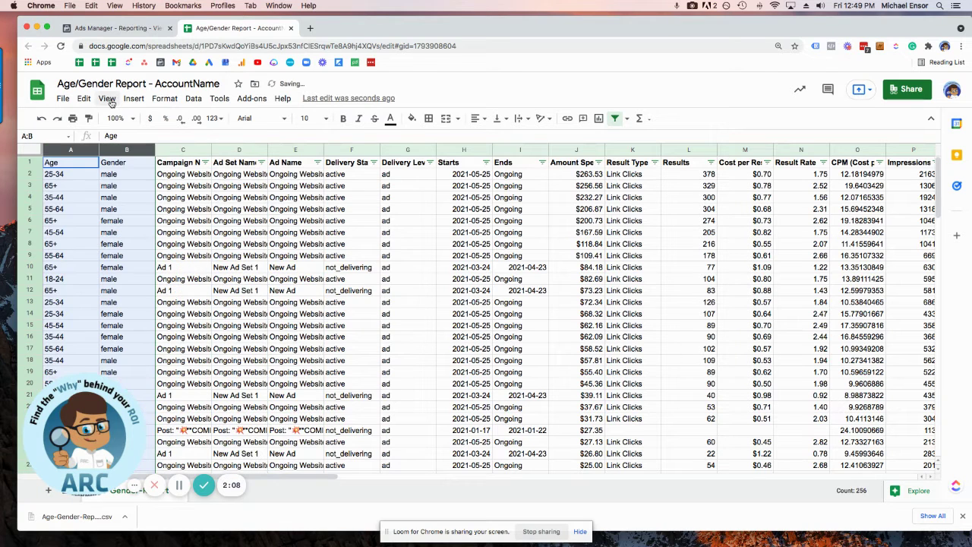
- Freeze the first two columns, Age and Gender, and the single header row
{"action": "left_click", "coordinate": [108, 101]}
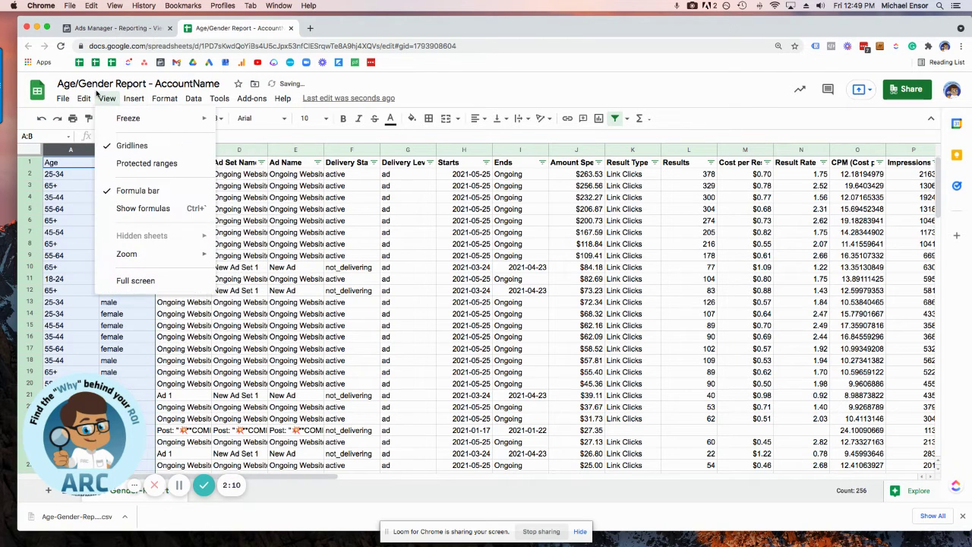
{"action": "mouse_move", "coordinate": [117, 119]}
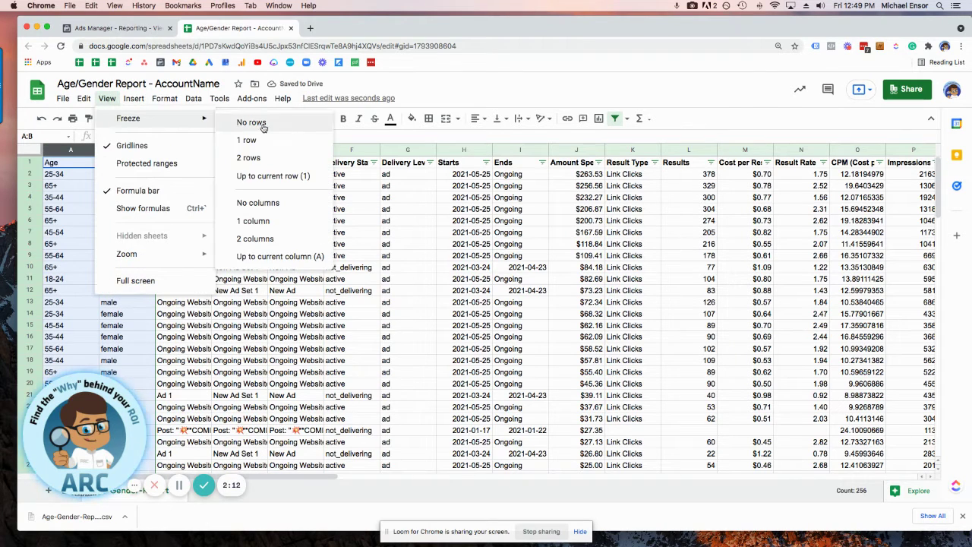
{"action": "left_click", "coordinate": [274, 236]}
{"action": "left_click", "coordinate": [107, 98]}
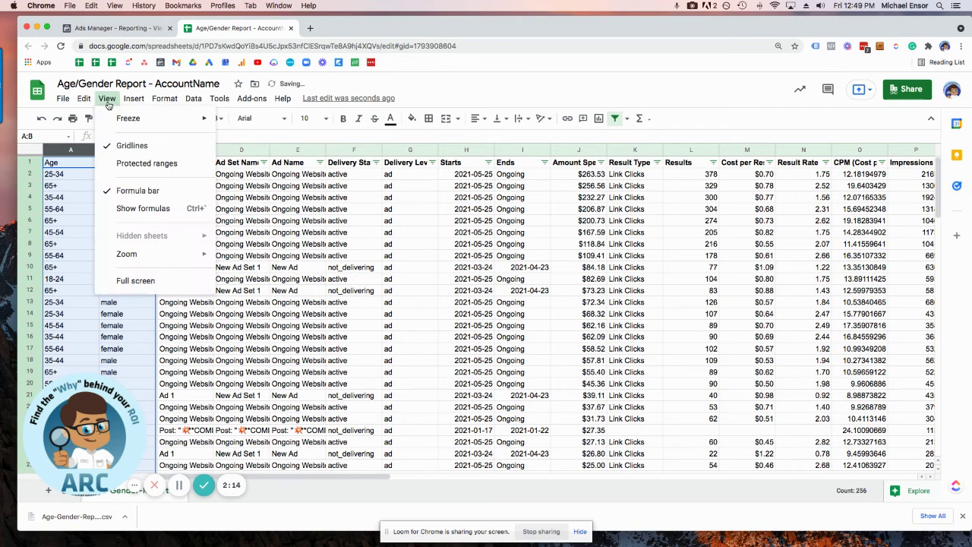
{"action": "mouse_move", "coordinate": [137, 118]}
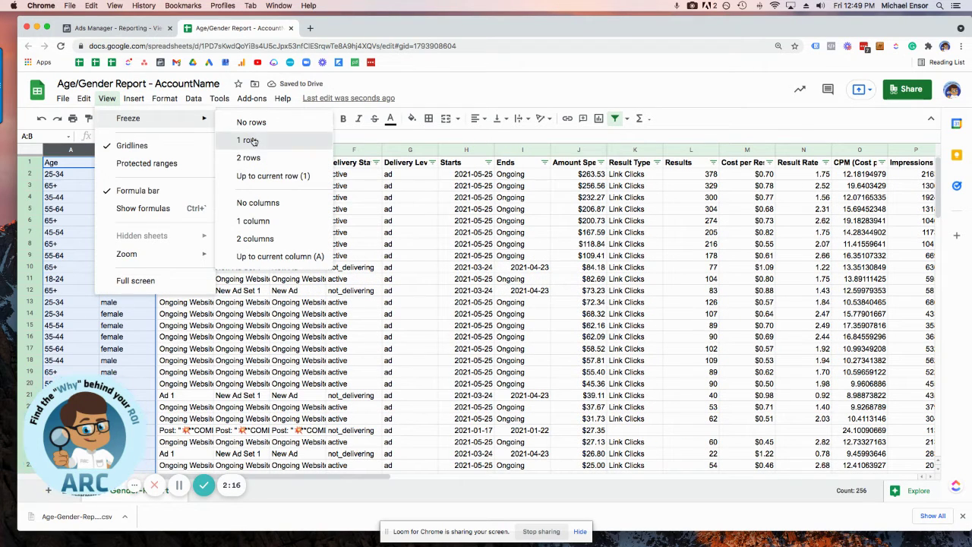
{"action": "left_click", "coordinate": [247, 139]}
- Examine the results, cost per result, CPM and other metrics across the age and gender rows
{"action": "scroll", "coordinate": [331, 269], "scroll_direction": "right", "scroll_amount": 10}
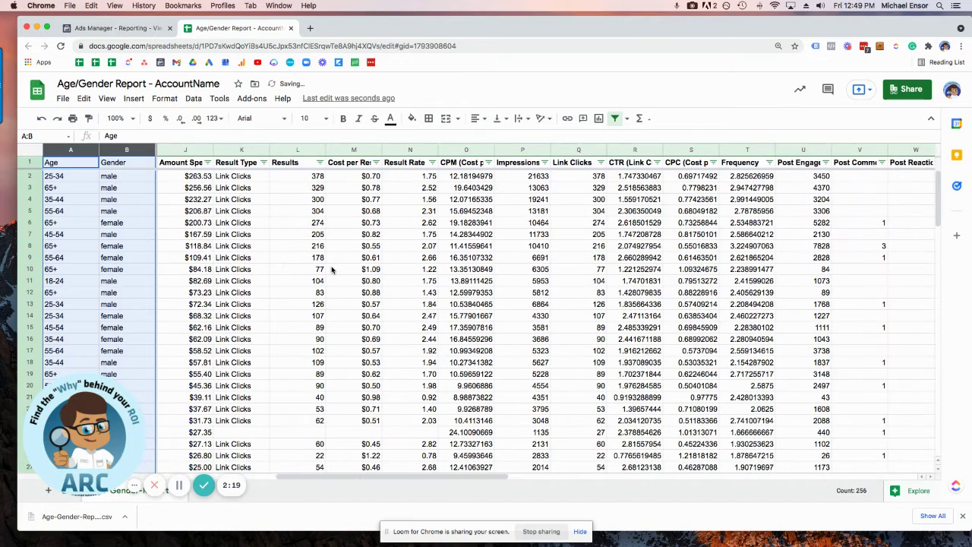
{"action": "scroll", "coordinate": [331, 270], "scroll_direction": "right", "scroll_amount": 3}
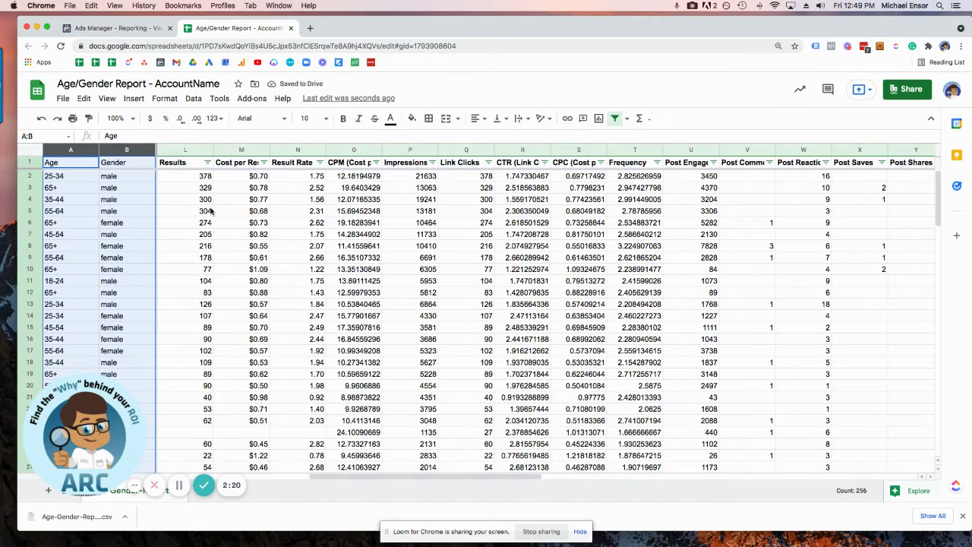
{"action": "left_click", "coordinate": [212, 211]}
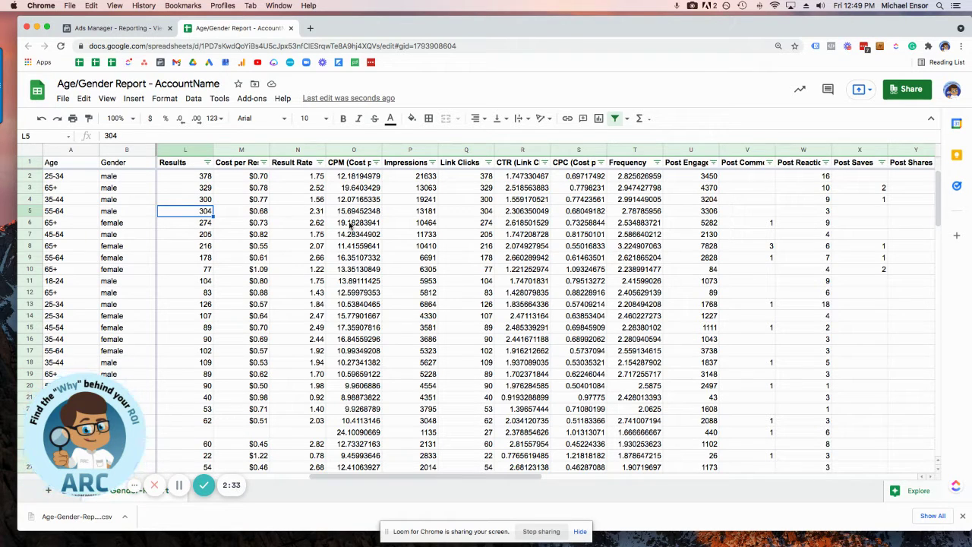
{"action": "scroll", "coordinate": [349, 225], "scroll_direction": "left", "scroll_amount": 10}
{"action": "scroll", "coordinate": [351, 225], "scroll_direction": "right", "scroll_amount": 3}
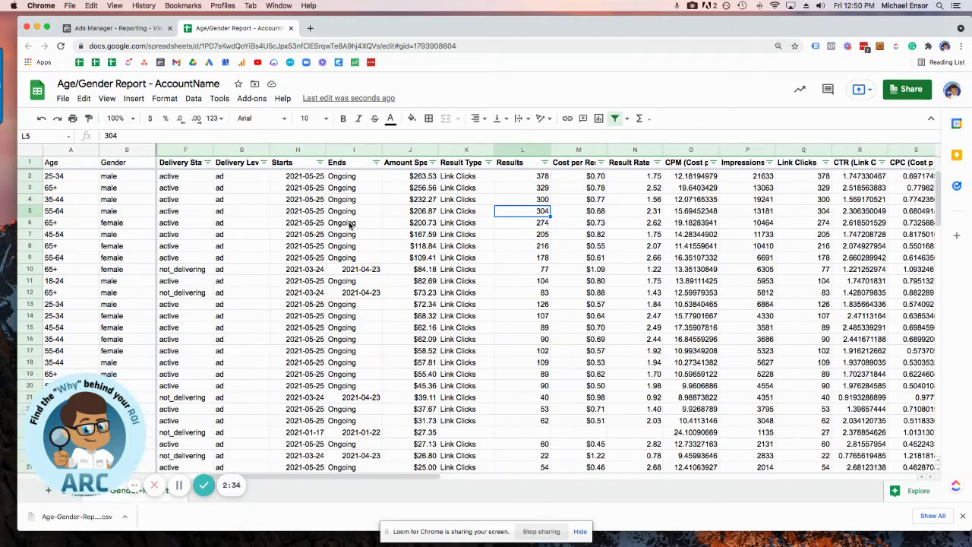
{"action": "scroll", "coordinate": [351, 225], "scroll_direction": "right", "scroll_amount": 5}
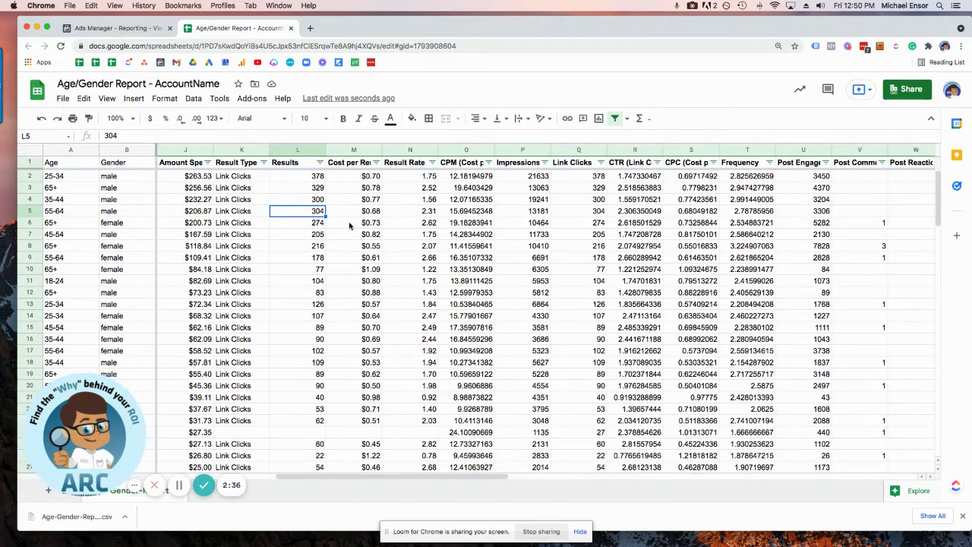
{"action": "left_click", "coordinate": [68, 235]}
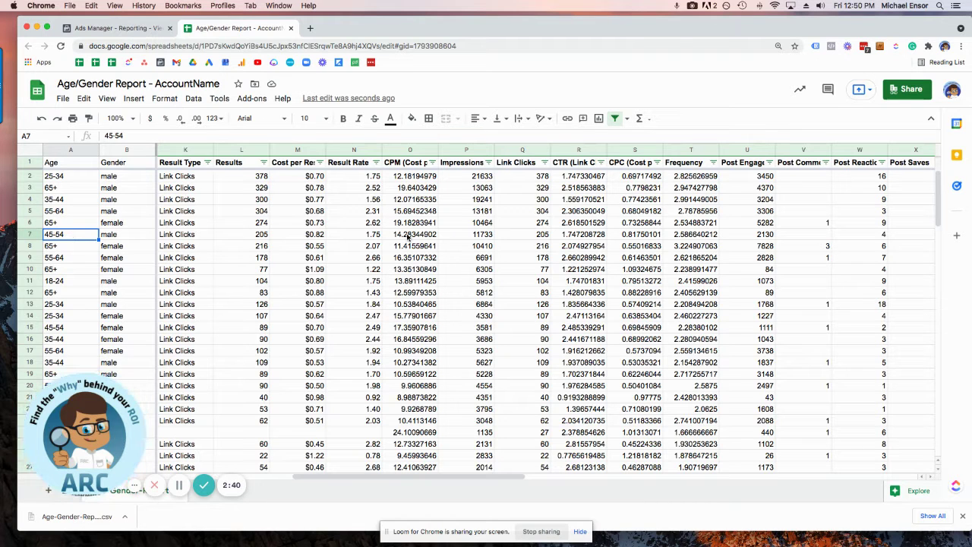
{"action": "scroll", "coordinate": [384, 237], "scroll_direction": "right", "scroll_amount": 2}
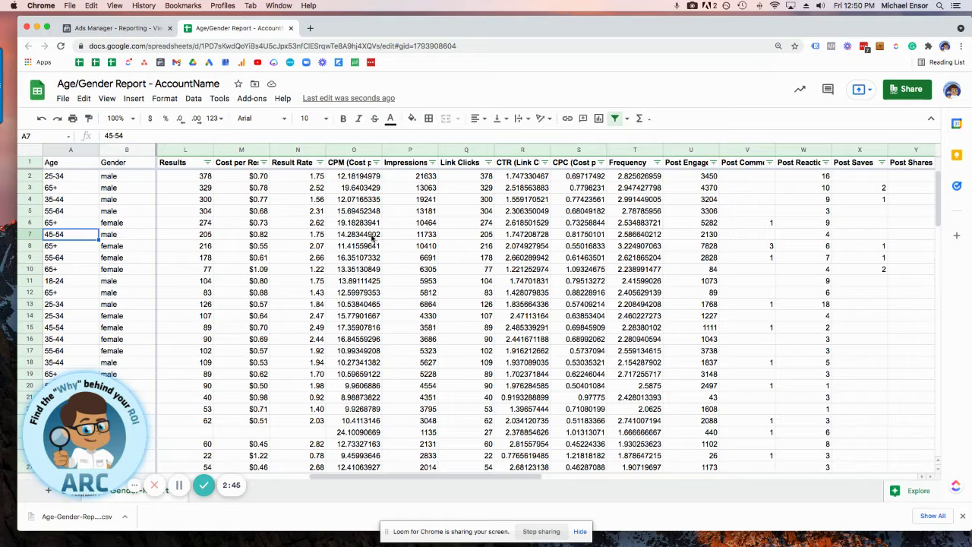
{"action": "left_click", "coordinate": [354, 222]}
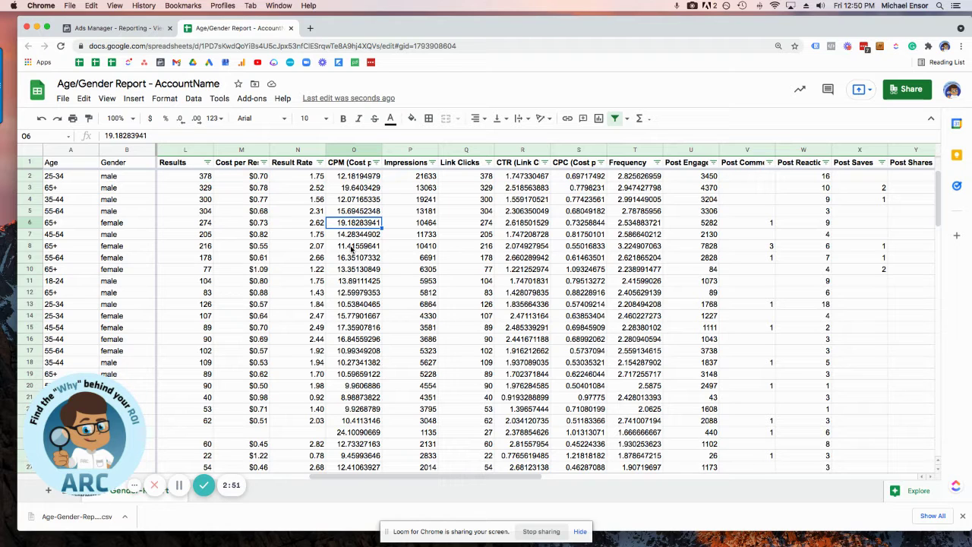
{"action": "left_click", "coordinate": [352, 246]}
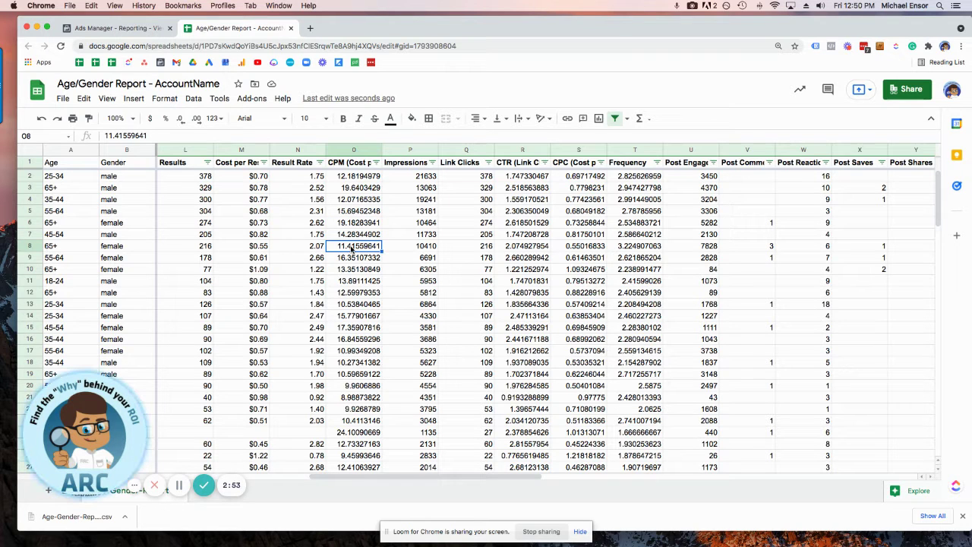
{"action": "scroll", "coordinate": [352, 246], "scroll_direction": "left", "scroll_amount": 5}
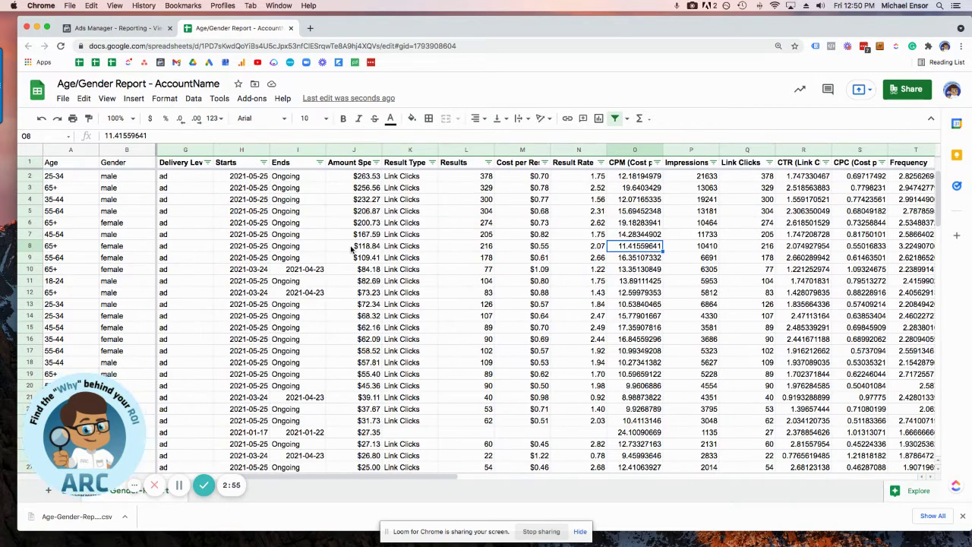
{"action": "scroll", "coordinate": [352, 249], "scroll_direction": "left", "scroll_amount": 4}
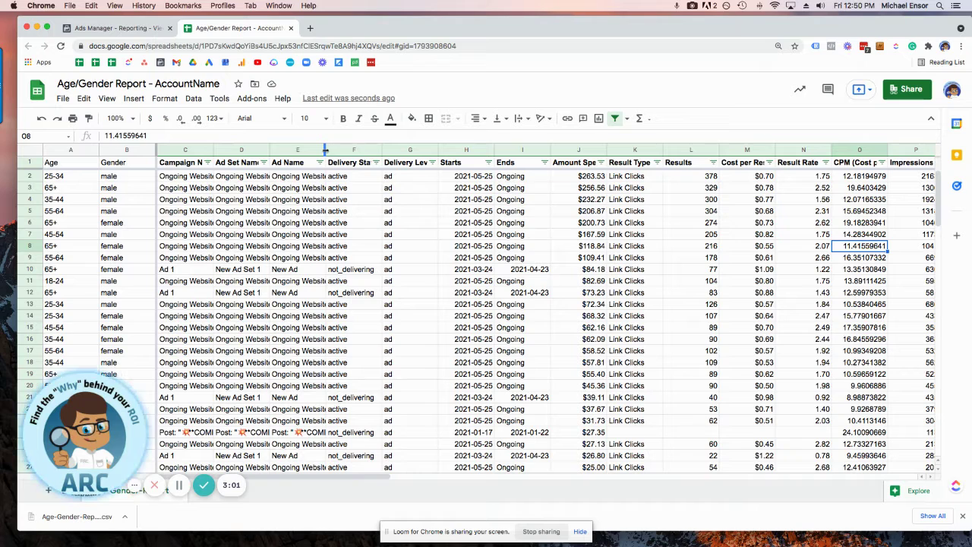
- Widen the Ad Name column and filter it to exclude the "Giveaway Alert" and "COMING SOON" posts
{"action": "left_click_drag", "start_coordinate": [325, 150], "coordinate": [390, 149]}
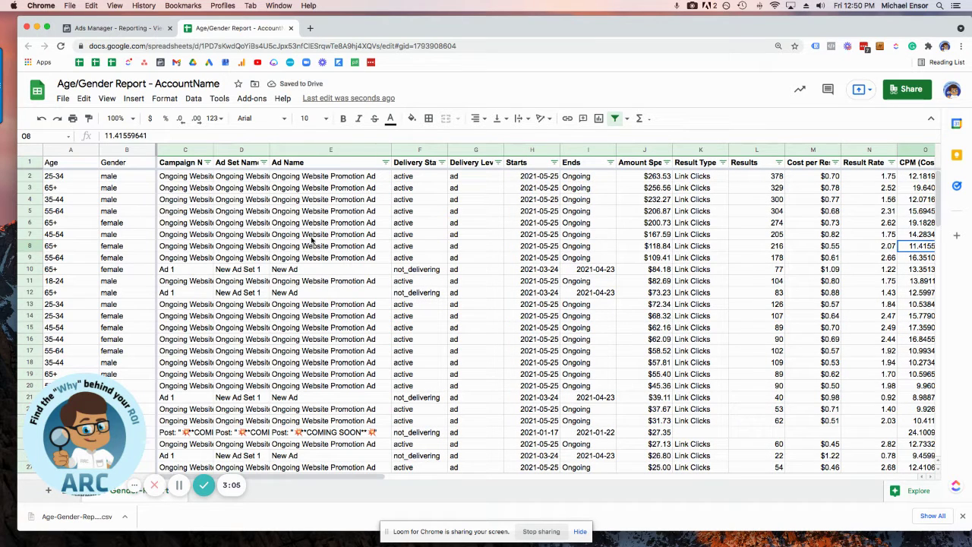
{"action": "left_click", "coordinate": [385, 163]}
{"action": "scroll", "coordinate": [303, 397], "scroll_direction": "down", "scroll_amount": 3}
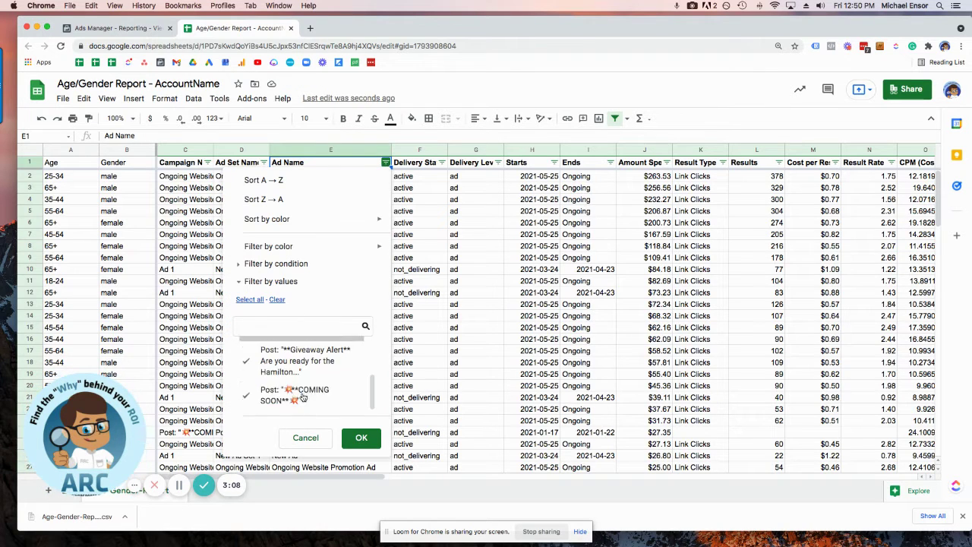
{"action": "scroll", "coordinate": [292, 401], "scroll_direction": "up", "scroll_amount": 3}
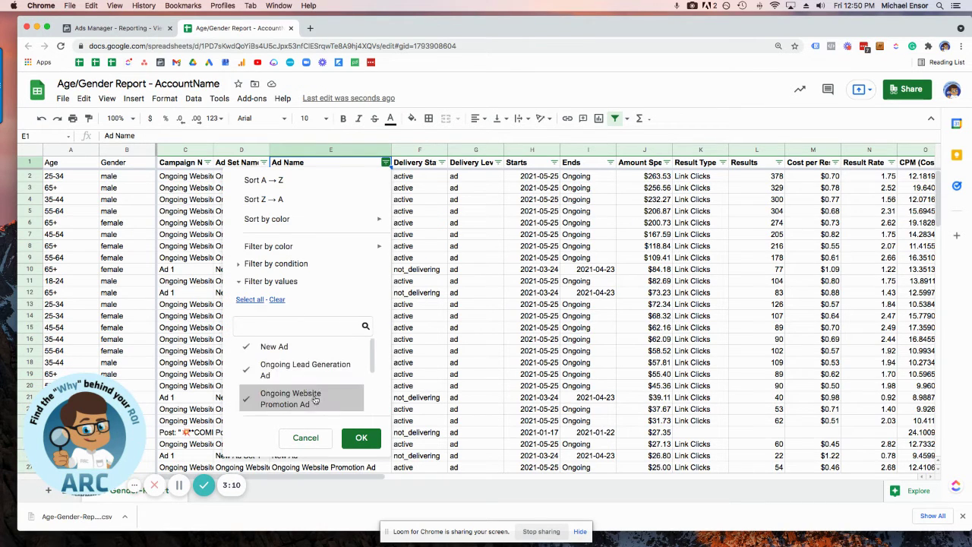
{"action": "scroll", "coordinate": [308, 402], "scroll_direction": "down", "scroll_amount": 1}
{"action": "scroll", "coordinate": [308, 402], "scroll_direction": "down", "scroll_amount": 1}
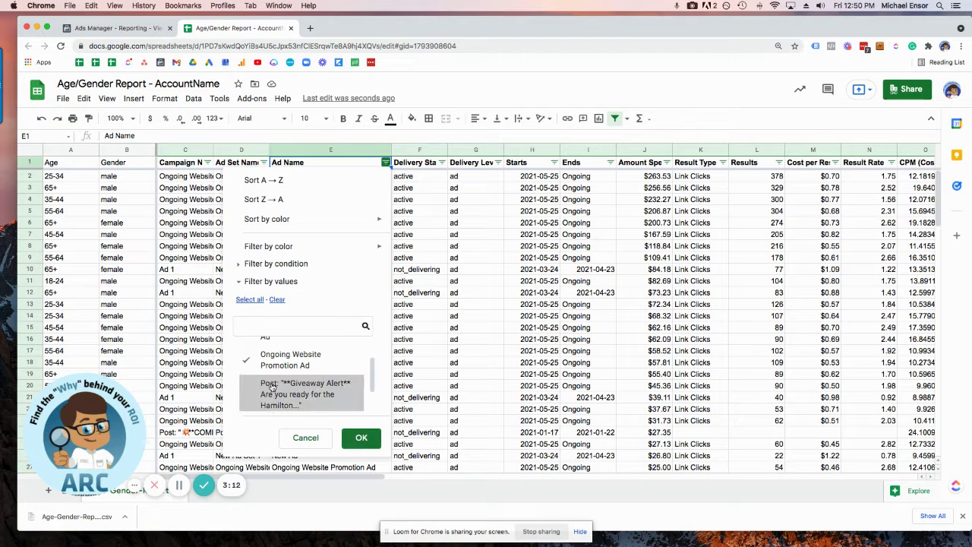
{"action": "left_click", "coordinate": [364, 444]}
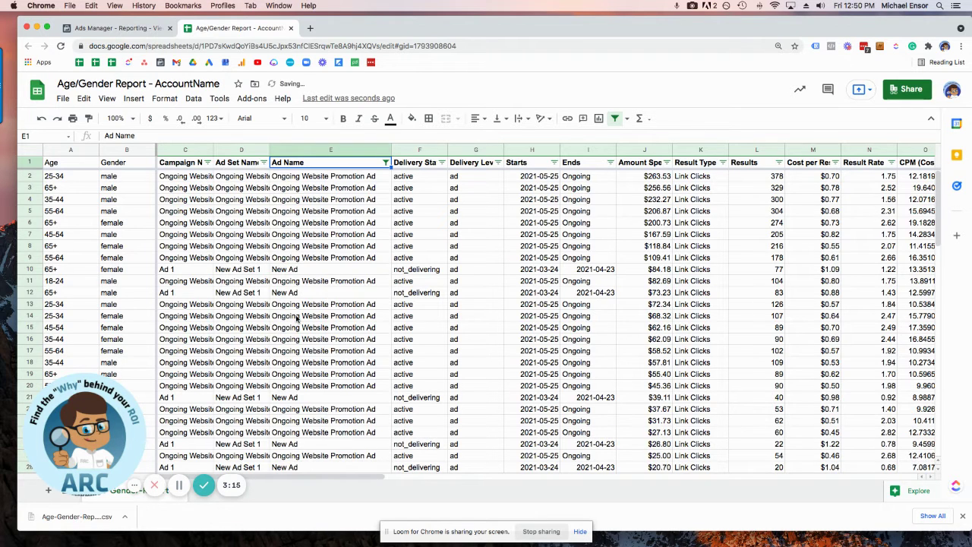
{"action": "scroll", "coordinate": [297, 319], "scroll_direction": "down", "scroll_amount": 6}
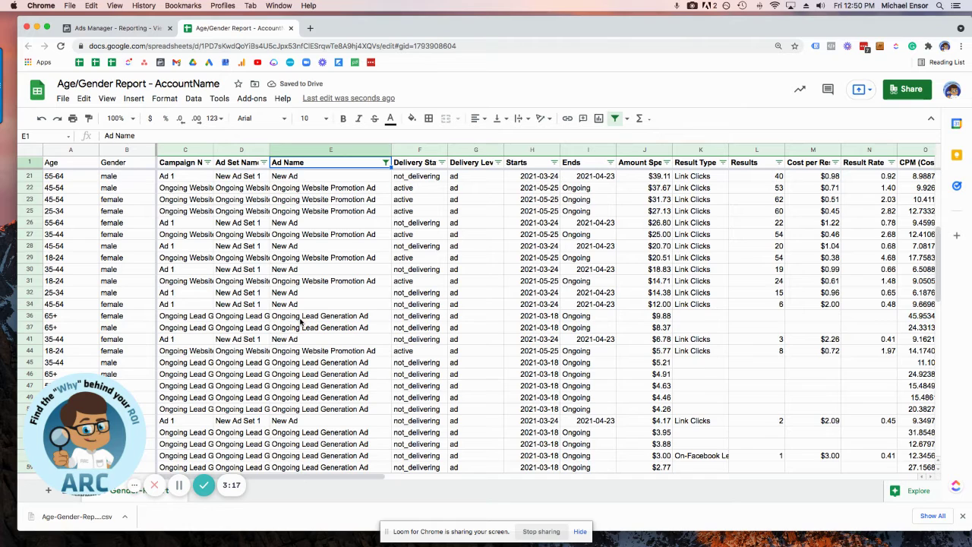
- Filter the Delivery Status column by values to show only active ads
{"action": "scroll", "coordinate": [301, 323], "scroll_direction": "up", "scroll_amount": 6}
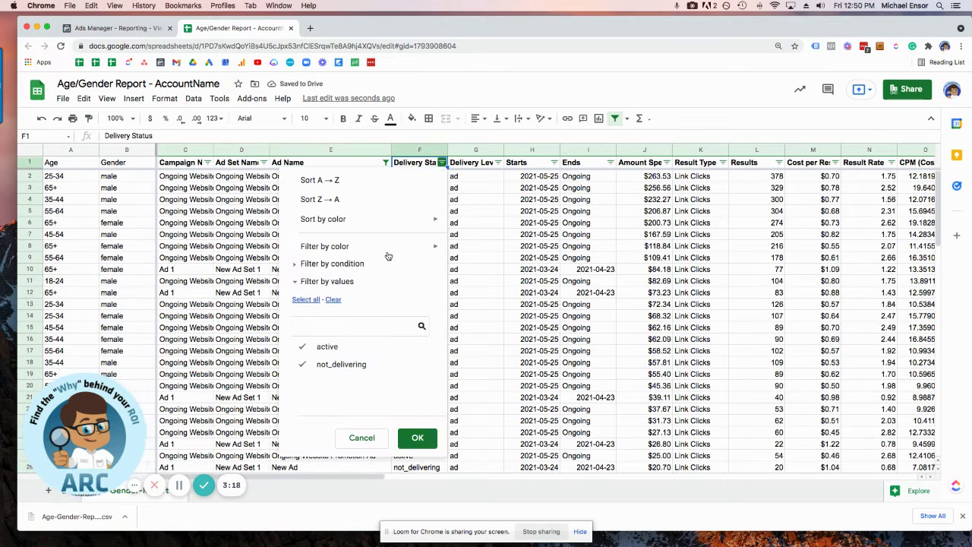
{"action": "left_click", "coordinate": [332, 299]}
{"action": "left_click", "coordinate": [327, 346]}
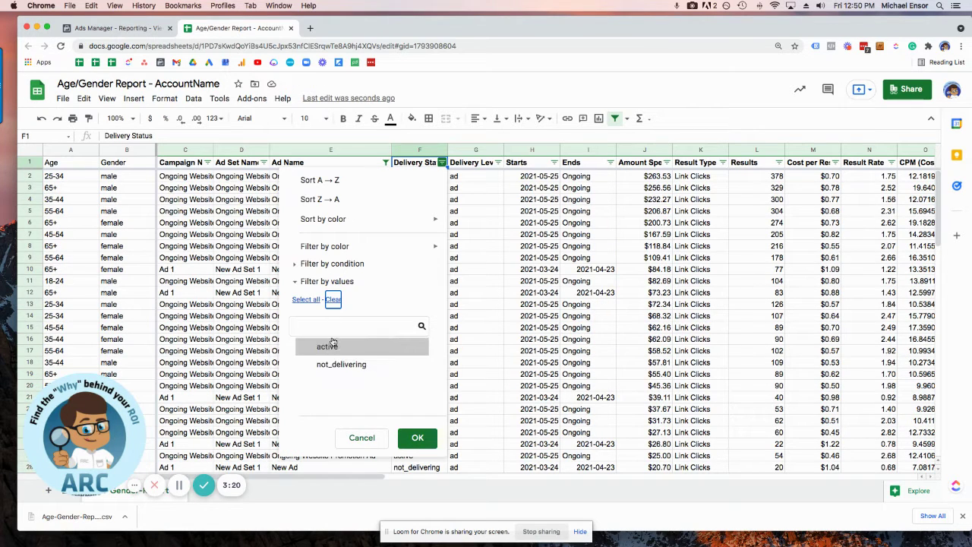
{"action": "left_click", "coordinate": [418, 432]}
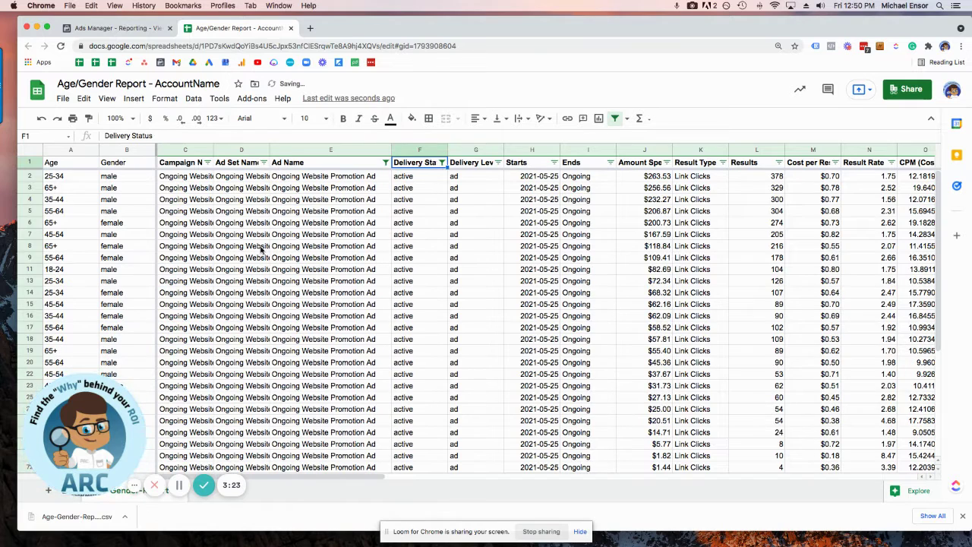
{"action": "scroll", "coordinate": [243, 253], "scroll_direction": "down", "scroll_amount": 6}
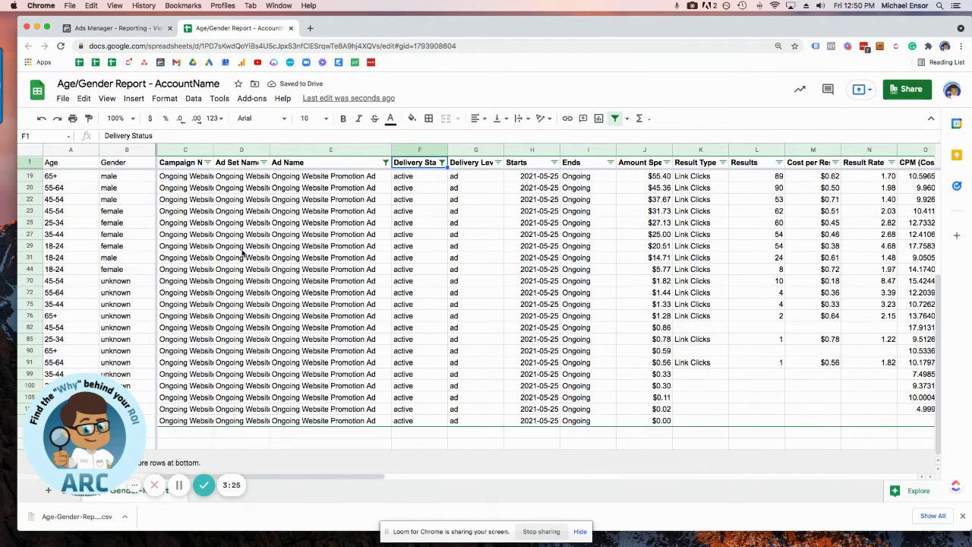
{"action": "scroll", "coordinate": [243, 254], "scroll_direction": "up", "scroll_amount": 6}
- Switch to the Age/Gender Report in Ads Manager, look through its rows and open the Ongoing Website Promotion ad set
{"action": "left_click", "coordinate": [127, 29]}
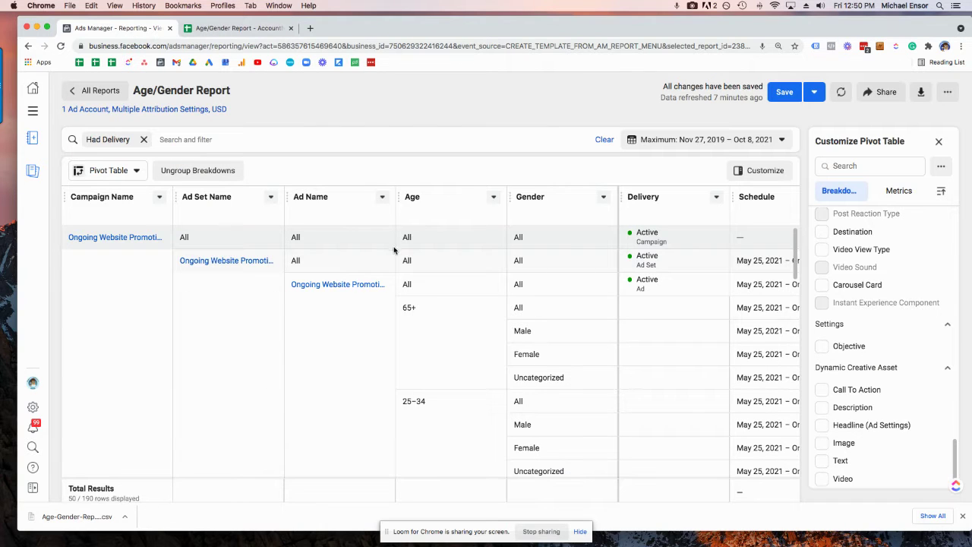
{"action": "scroll", "coordinate": [356, 313], "scroll_direction": "down", "scroll_amount": 3}
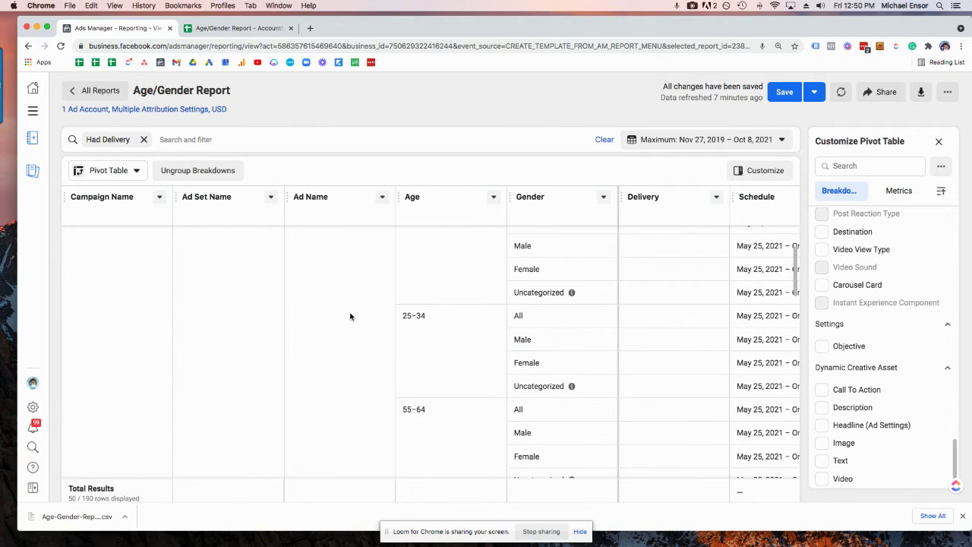
{"action": "scroll", "coordinate": [350, 316], "scroll_direction": "down", "scroll_amount": 15}
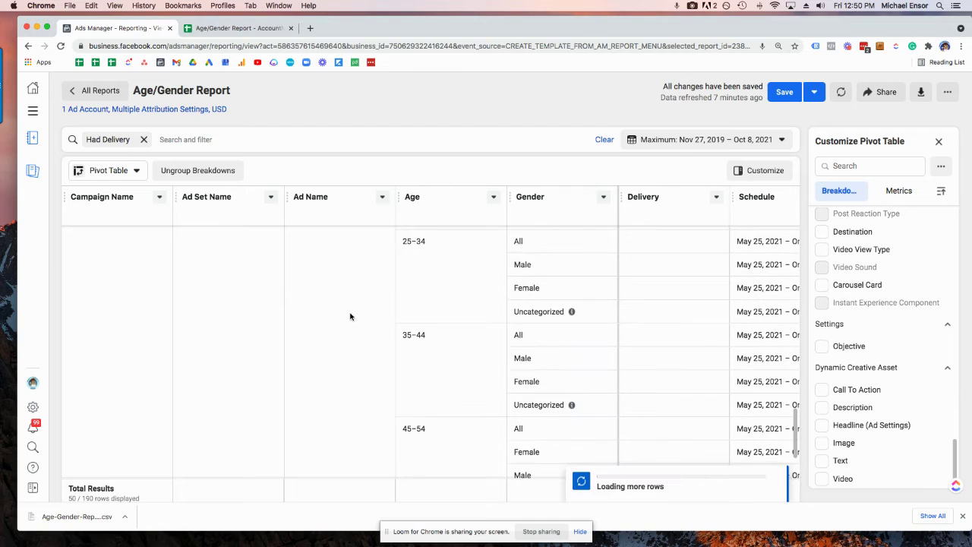
{"action": "scroll", "coordinate": [350, 316], "scroll_direction": "down", "scroll_amount": 5}
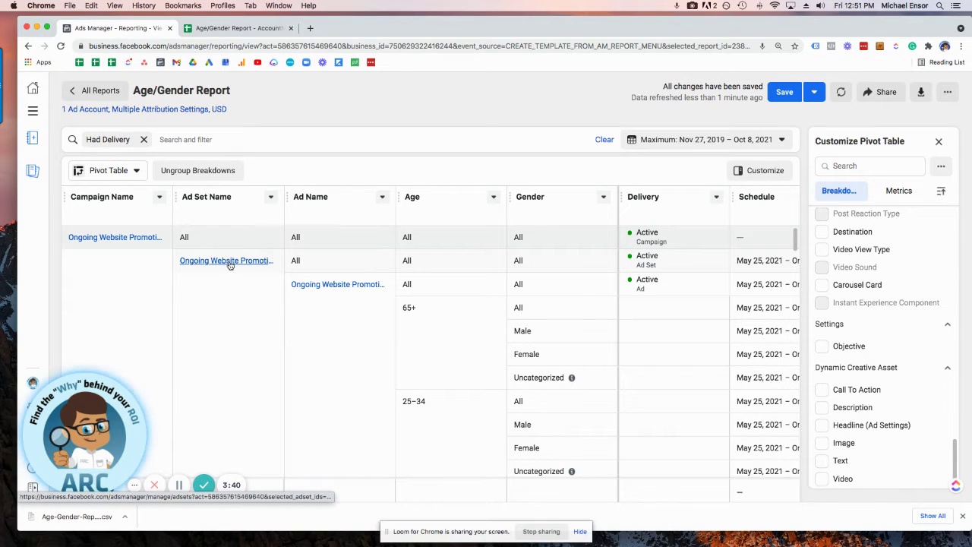
{"action": "left_click", "coordinate": [230, 263]}
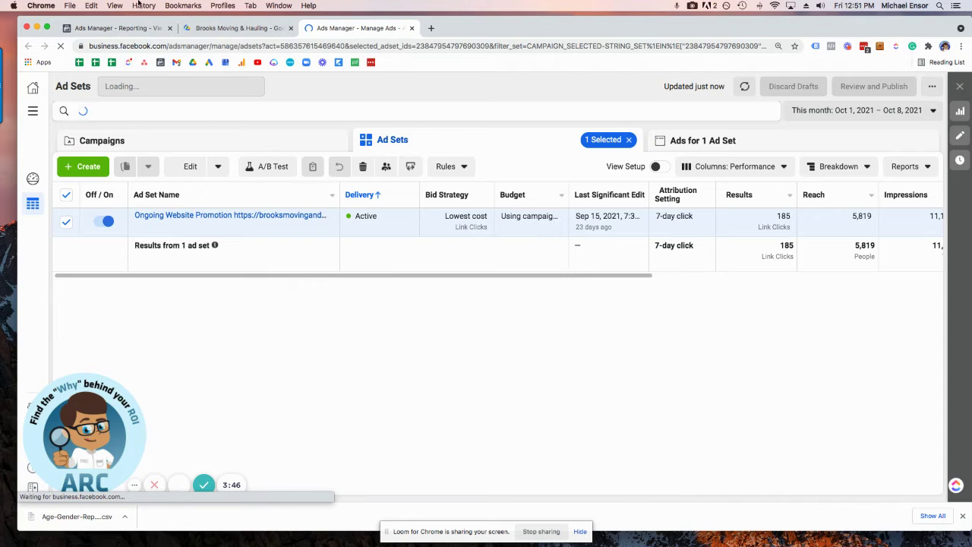
{"action": "left_click", "coordinate": [121, 29]}
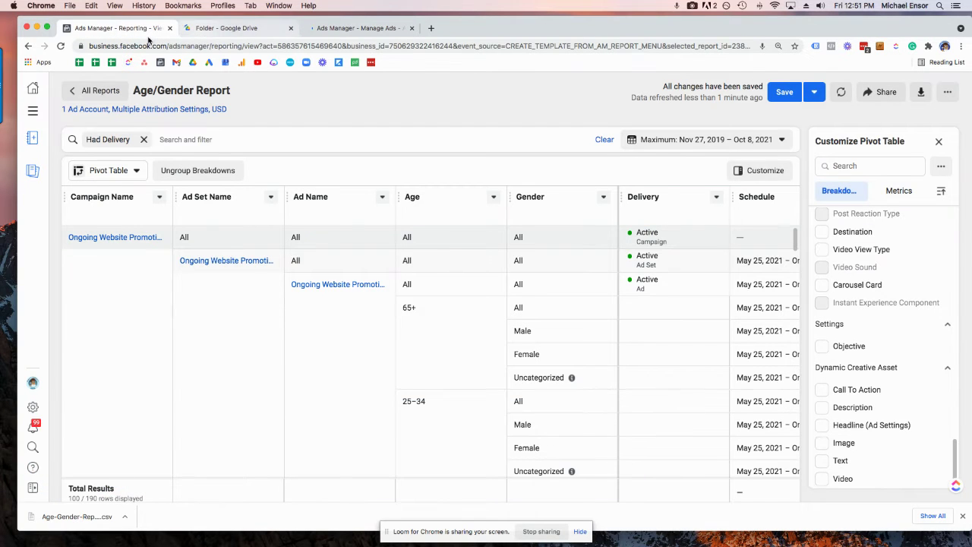
{"action": "left_click", "coordinate": [353, 28]}
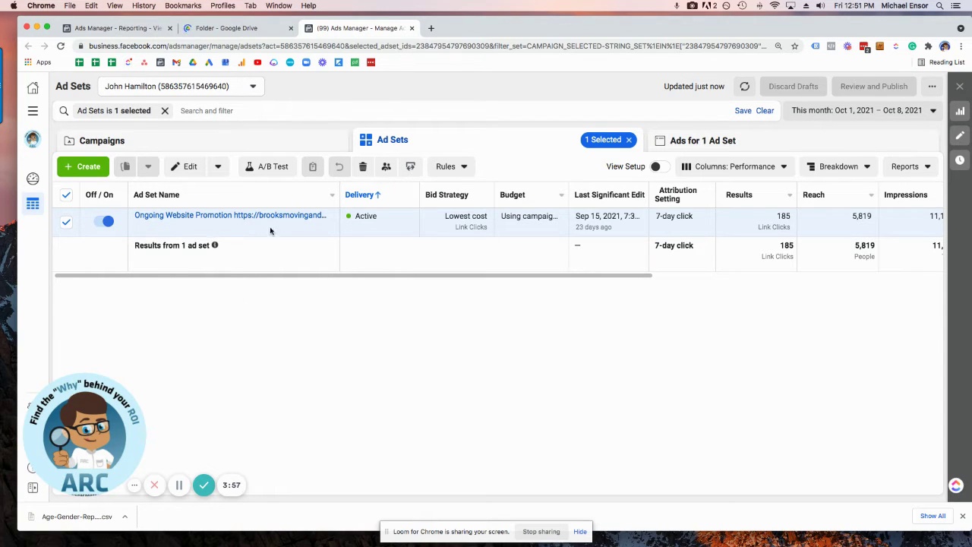
- Open the ads of the selected ad set and rename them "Ongoing Website Promotion Ad - V1" and "Ongoing Website Promotion Ad - V2"
{"action": "left_click", "coordinate": [720, 139]}
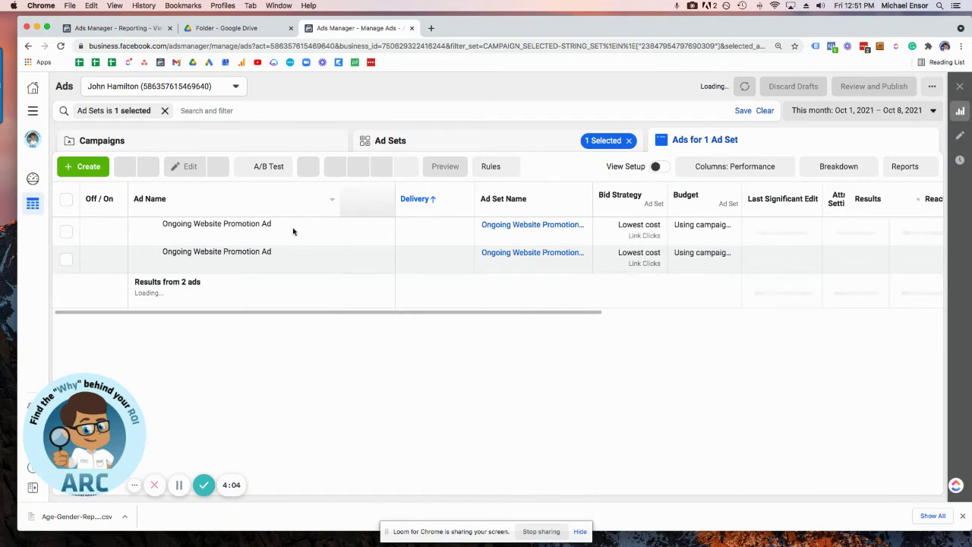
{"action": "mouse_move", "coordinate": [293, 231]}
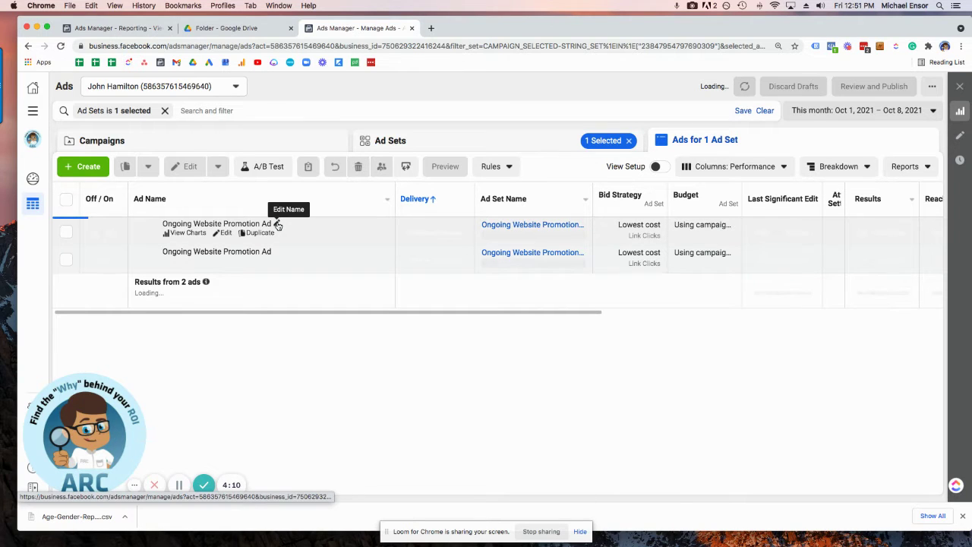
{"action": "left_click", "coordinate": [277, 227]}
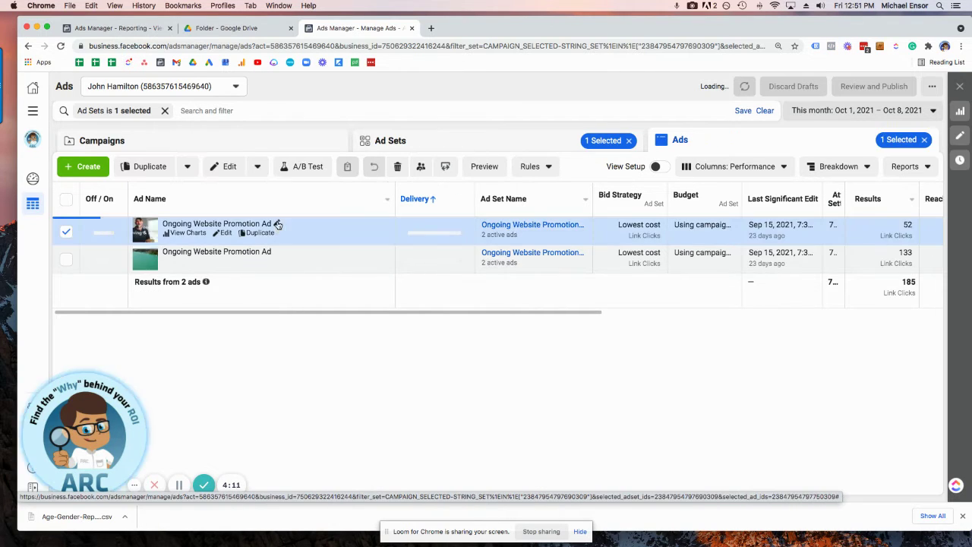
{"action": "mouse_move", "coordinate": [272, 261]}
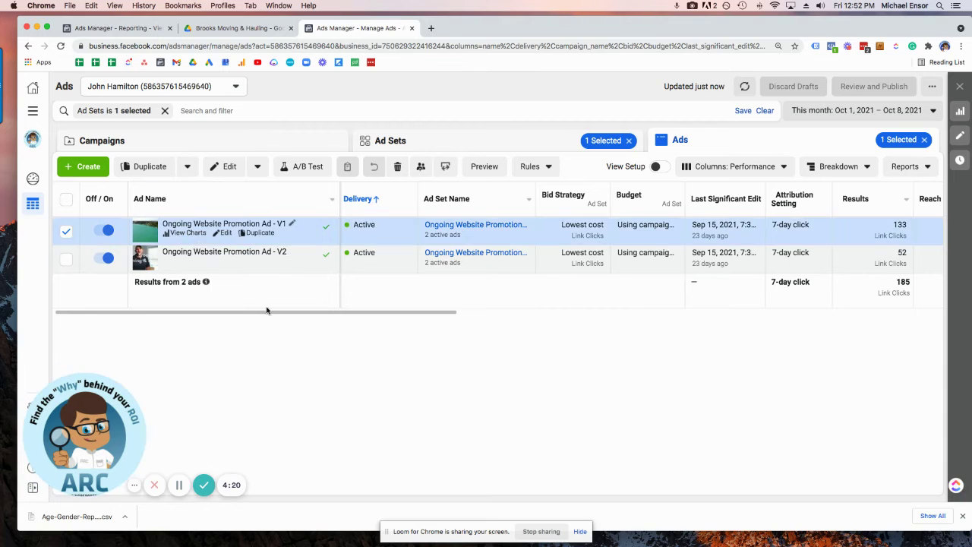
- Return to the Age/Gender Report, save it and reload it to bring in the renamed ads
{"action": "left_click", "coordinate": [135, 30]}
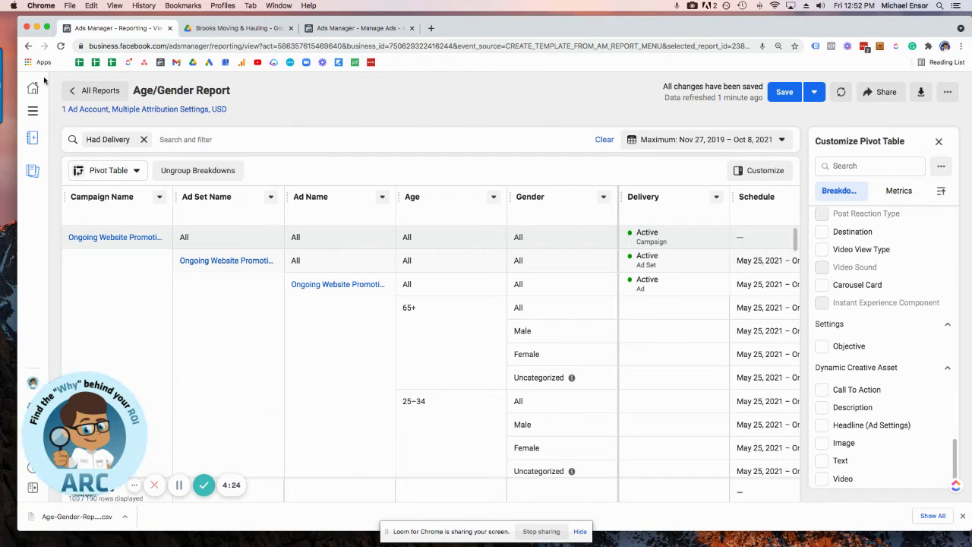
{"action": "left_click", "coordinate": [786, 100]}
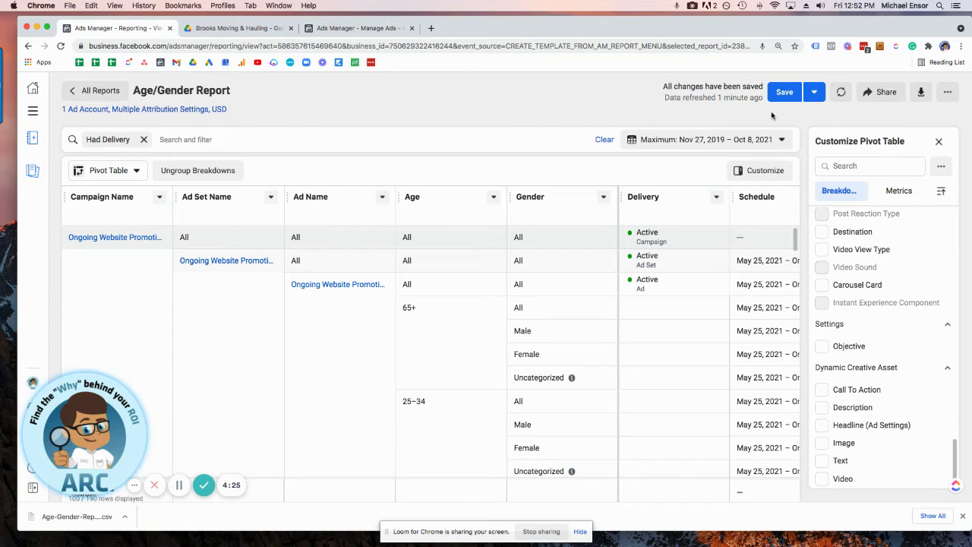
{"action": "left_click", "coordinate": [63, 46]}
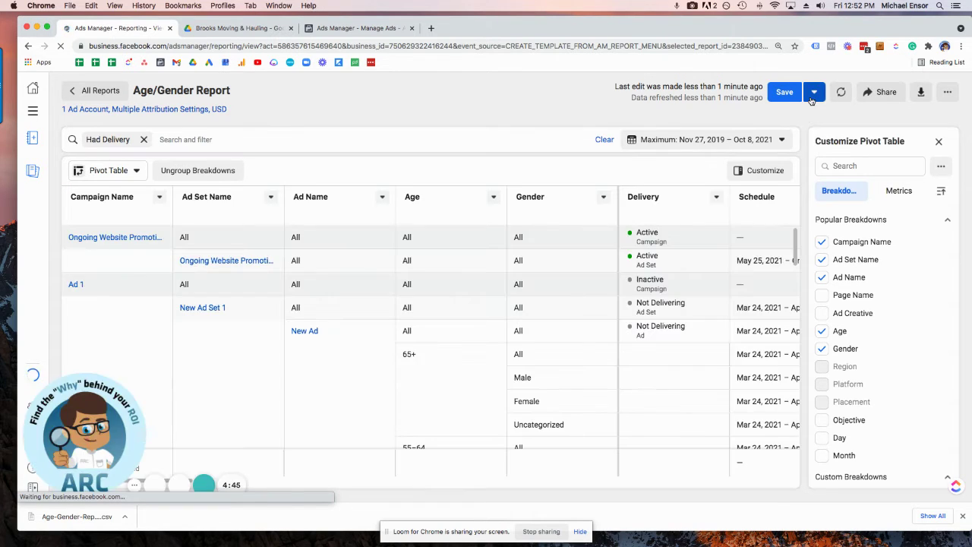
{"action": "left_click", "coordinate": [812, 94]}
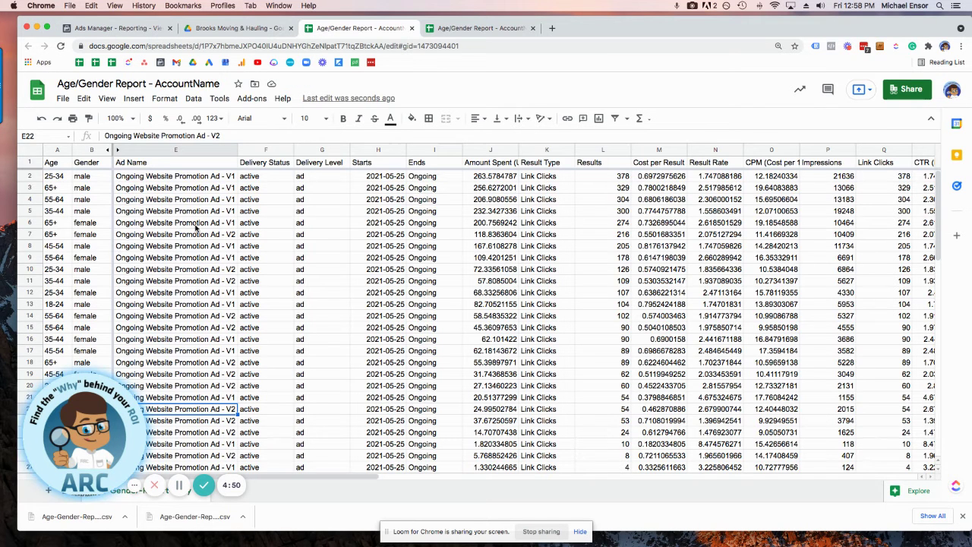
- Remove the text "Ongoing Website Promotion Ad -" throughout the Age/Gender Report spreadsheet with Find and replace, leaving the replacement empty
{"action": "left_click", "coordinate": [241, 249]}
{"action": "left_click", "coordinate": [203, 179]}
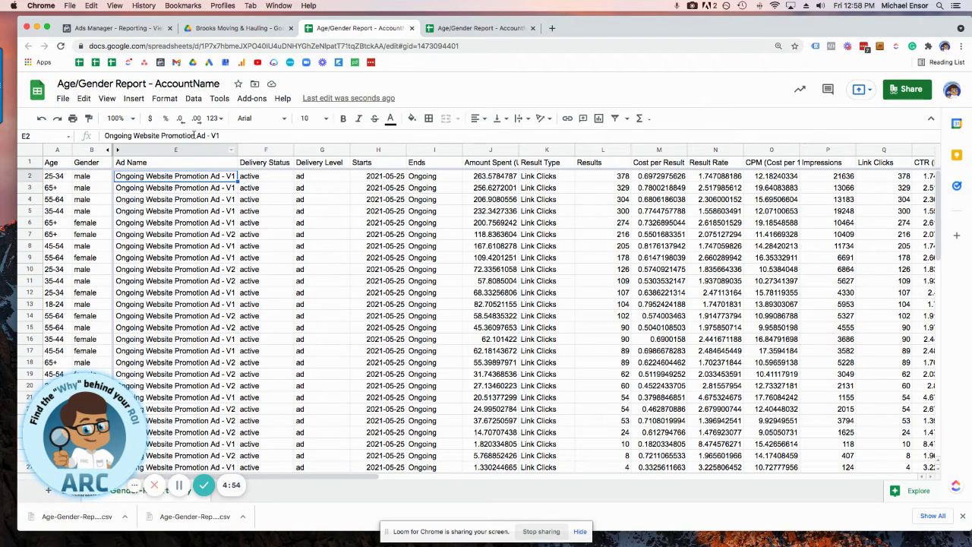
{"action": "left_click", "coordinate": [383, 315]}
{"action": "key", "text": "super+a"}
{"action": "key", "text": "super+f"}
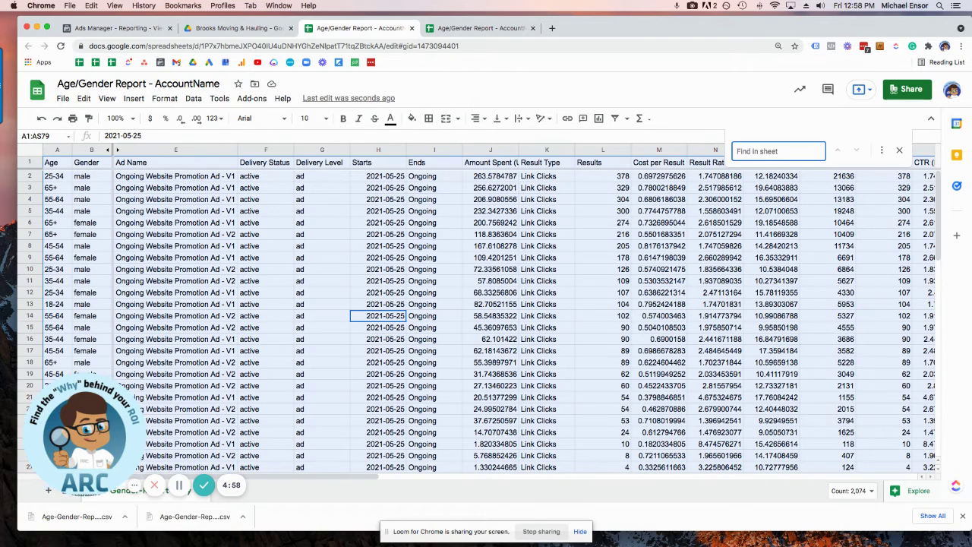
{"action": "left_click", "coordinate": [883, 151]}
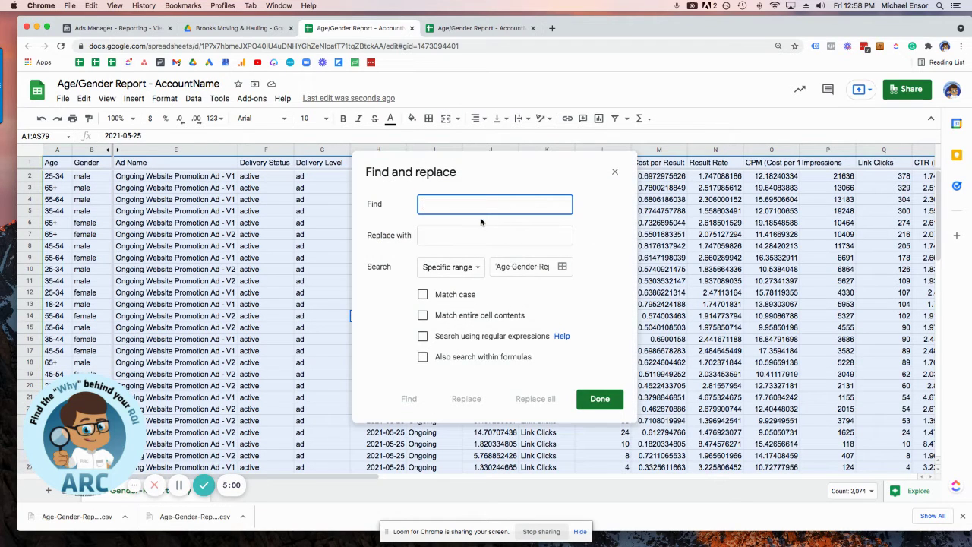
{"action": "type", "text": "Ongoing Website Promotion Ad -"}
{"action": "left_click", "coordinate": [532, 399]}
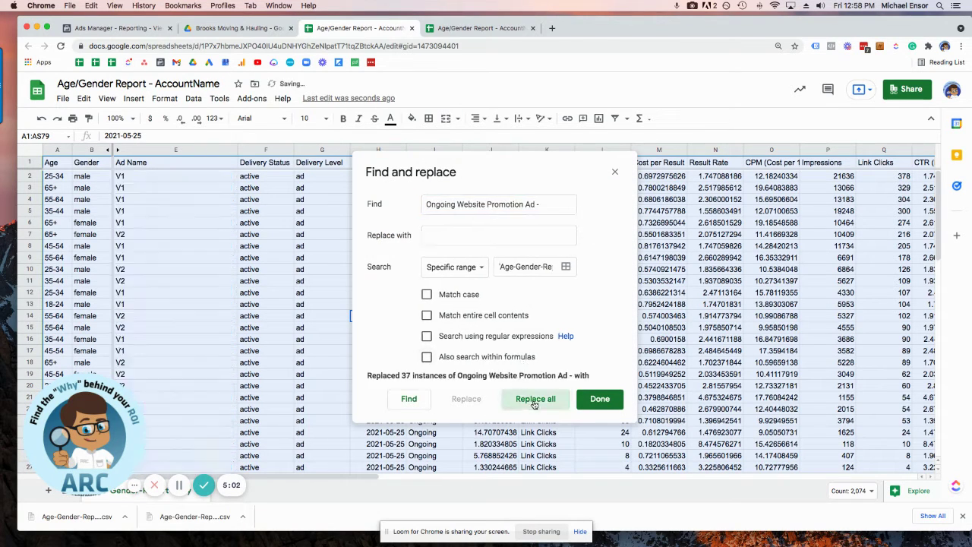
{"action": "left_click", "coordinate": [601, 398]}
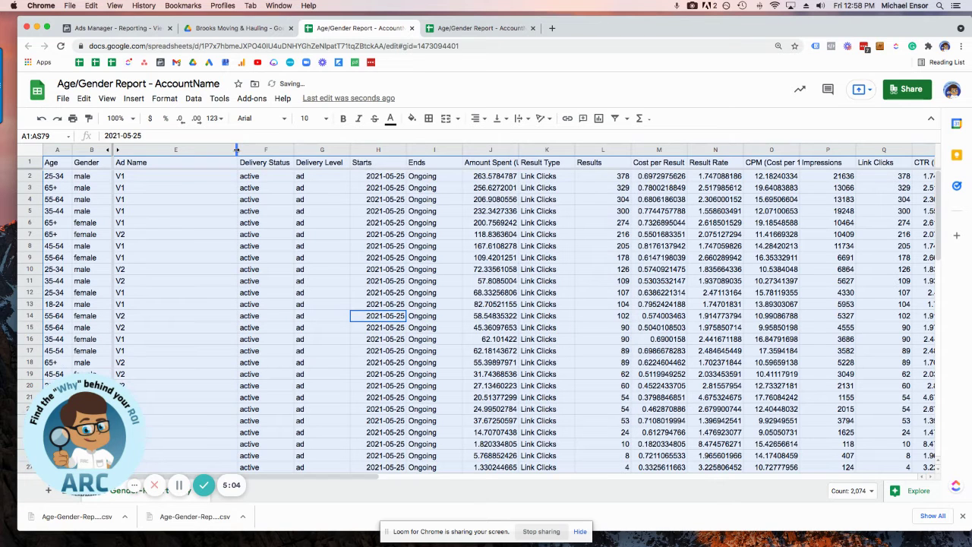
- Narrow the Ad Name column to fit the short version names and freeze the columns up to column E
{"action": "left_click_drag", "start_coordinate": [237, 149], "coordinate": [154, 151]}
{"action": "left_click", "coordinate": [106, 98]}
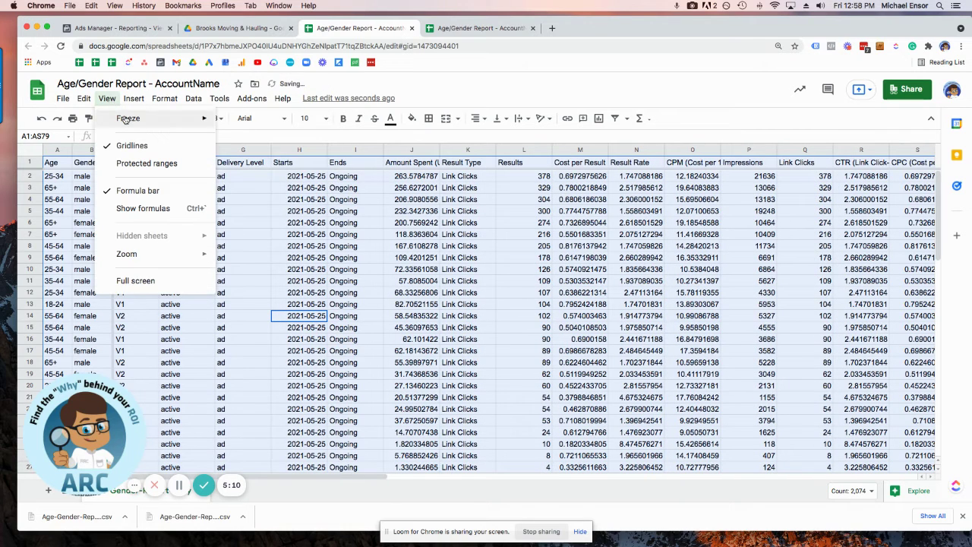
{"action": "mouse_move", "coordinate": [125, 120]}
{"action": "left_click", "coordinate": [436, 258]}
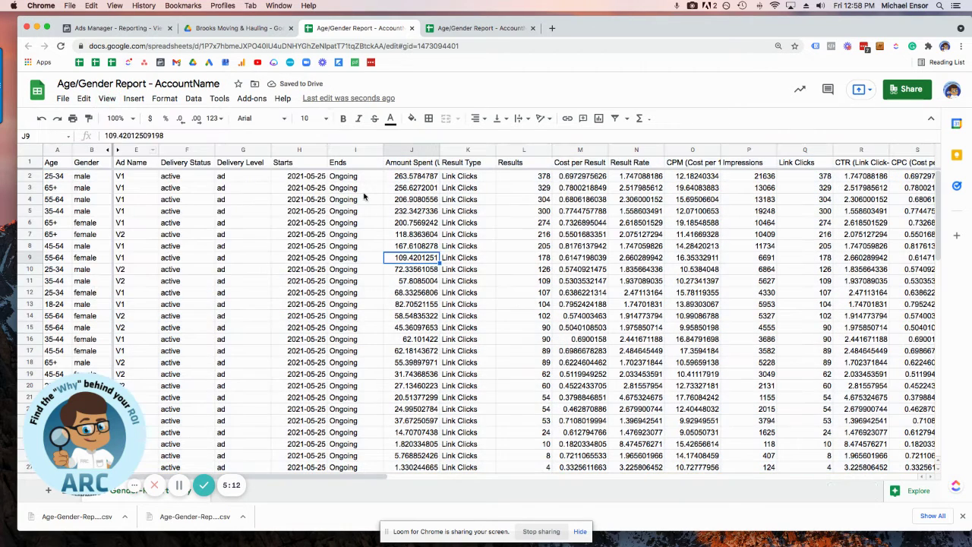
{"action": "key", "text": "Left"}
{"action": "left_click", "coordinate": [136, 149]}
{"action": "left_click", "coordinate": [107, 98]}
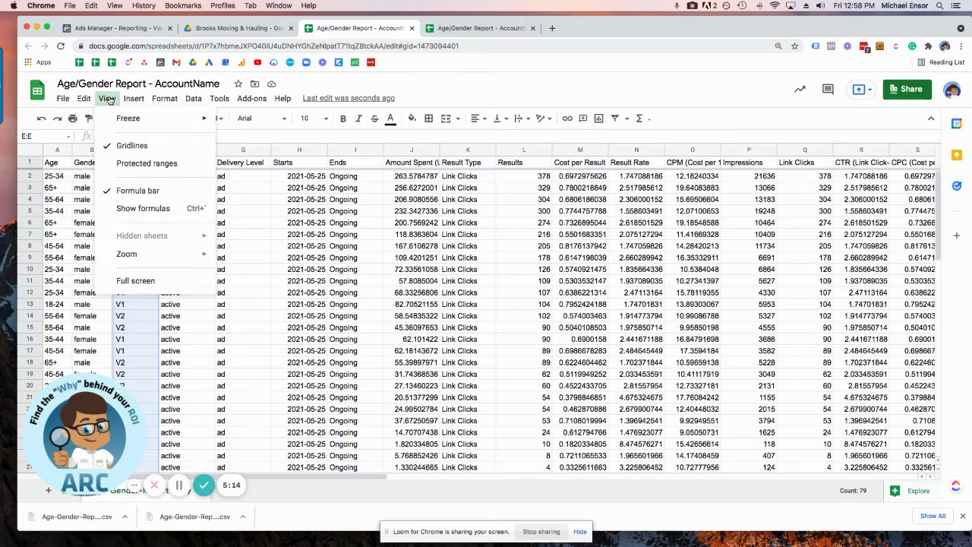
{"action": "mouse_move", "coordinate": [139, 129]}
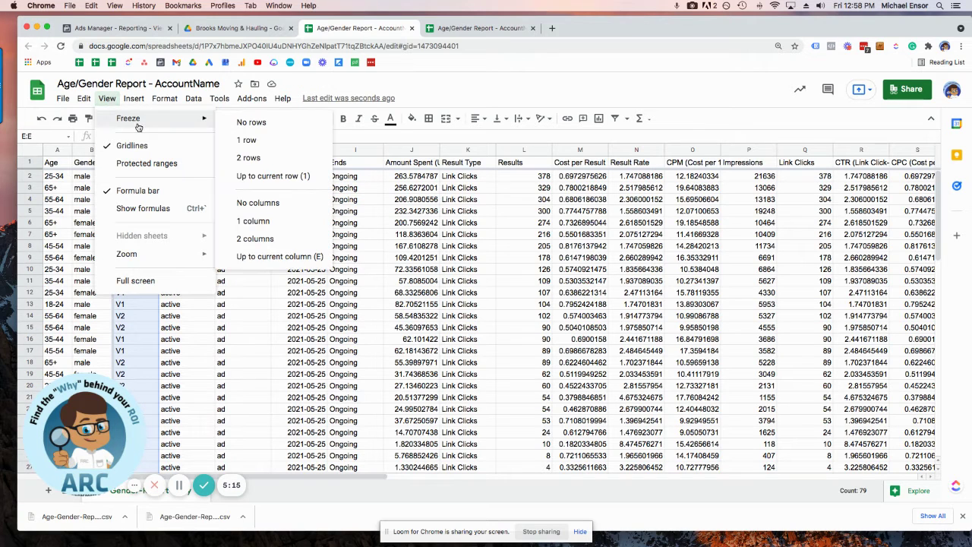
{"action": "left_click", "coordinate": [265, 258]}
{"action": "left_click", "coordinate": [180, 216]}
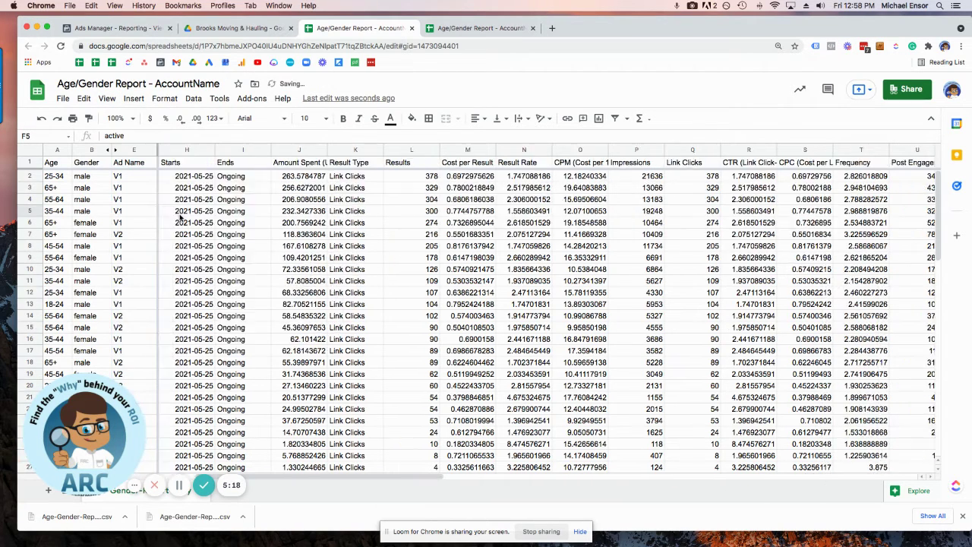
{"action": "left_click_drag", "start_coordinate": [153, 147], "coordinate": [129, 152]}
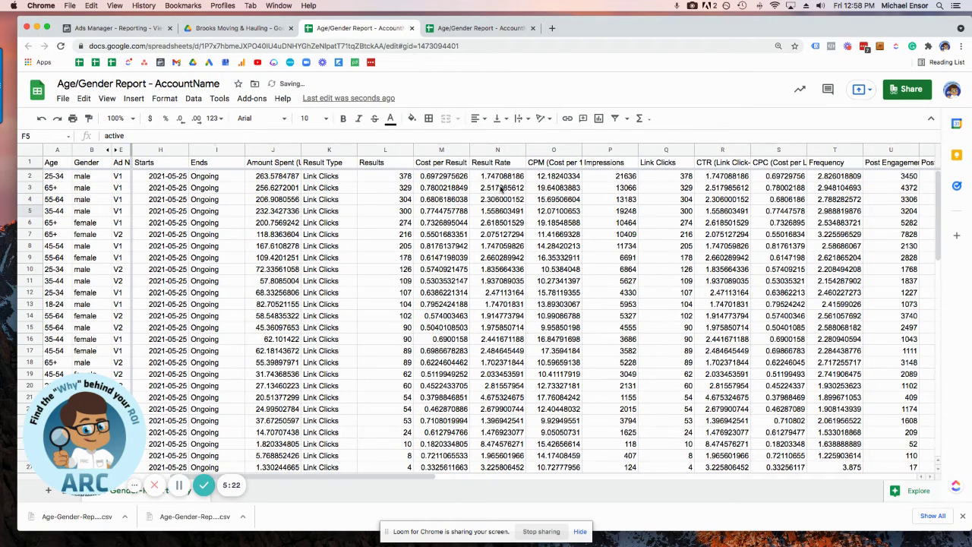
- Format the Amount Spent (USD) column as currency
{"action": "scroll", "coordinate": [501, 188], "scroll_direction": "right", "scroll_amount": 2}
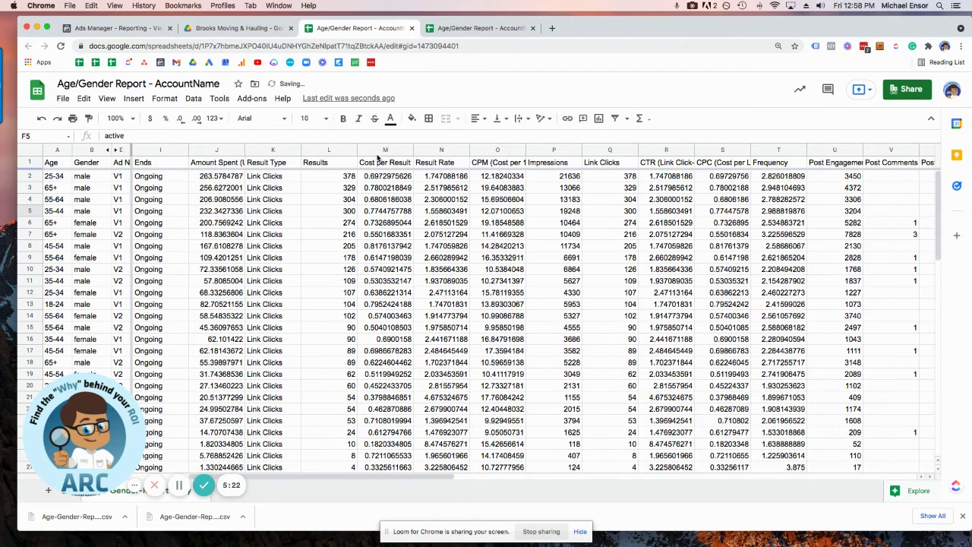
{"action": "left_click", "coordinate": [216, 150]}
{"action": "left_click", "coordinate": [150, 117]}
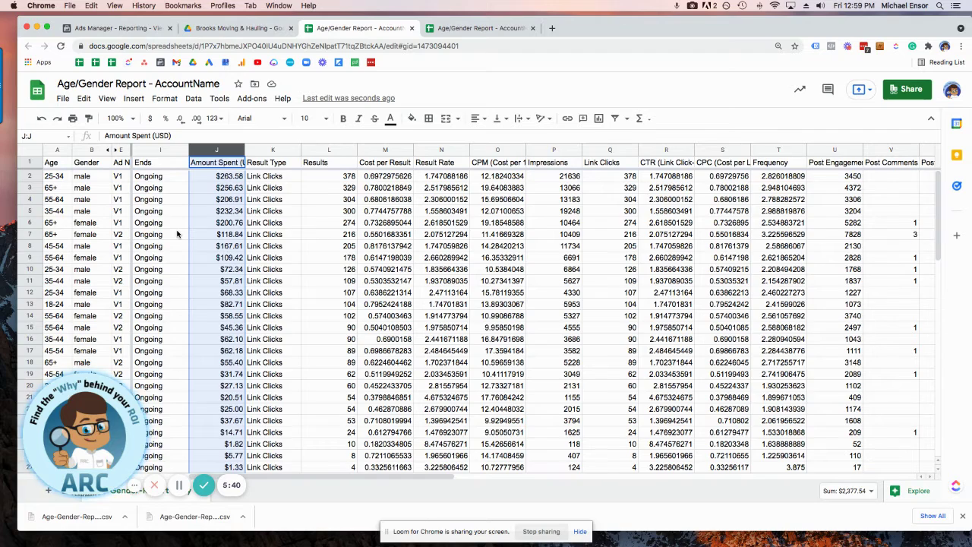
- Examine the amount spent, results, CPM and other metrics for each age, gender and ad version
{"action": "key", "text": "super+z"}
{"action": "key", "text": "super+z"}
{"action": "key", "text": "super+z"}
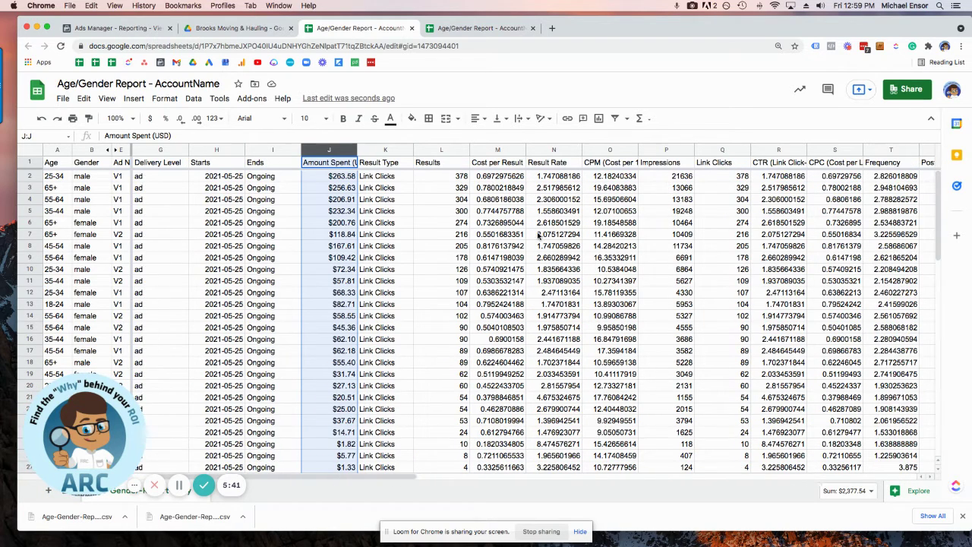
{"action": "left_click", "coordinate": [540, 236]}
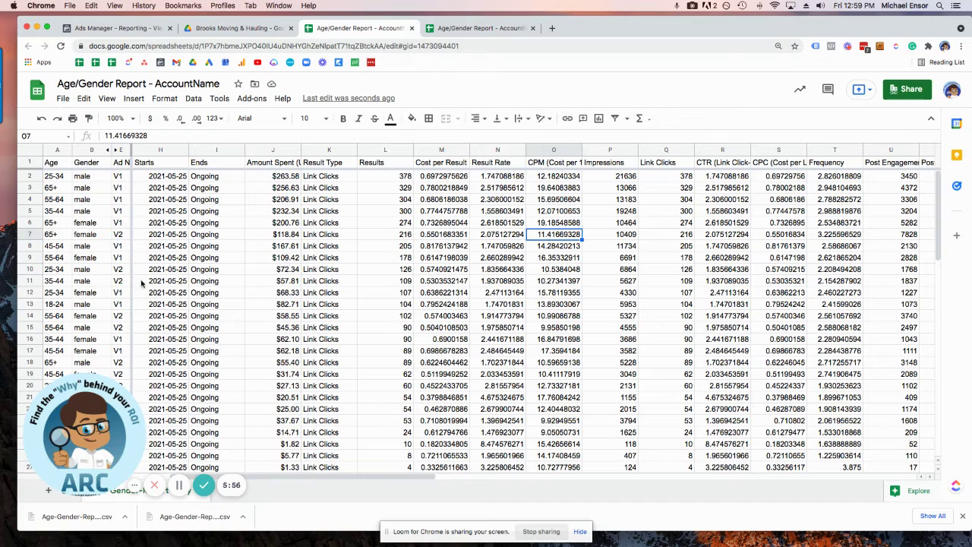
{"action": "left_click", "coordinate": [568, 272]}
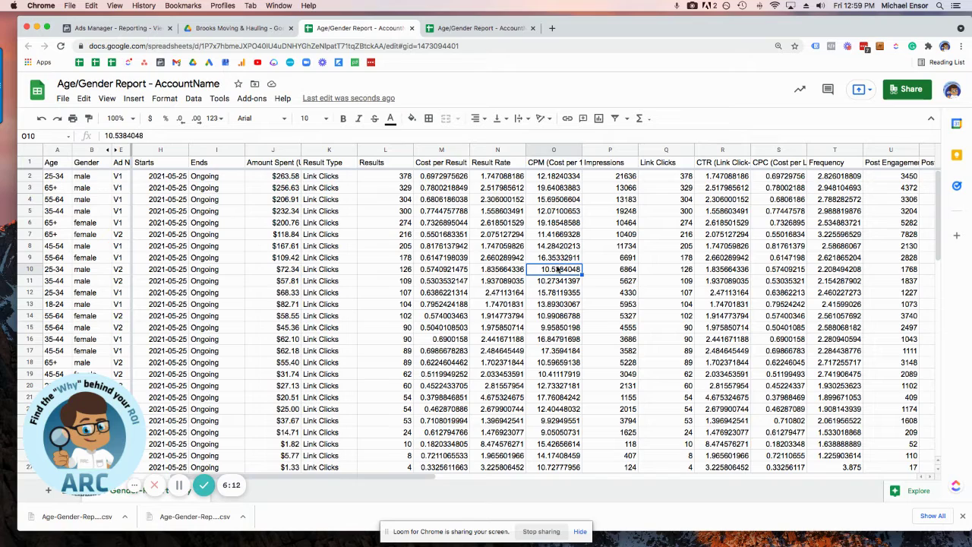
{"action": "scroll", "coordinate": [585, 256], "scroll_direction": "right", "scroll_amount": 3}
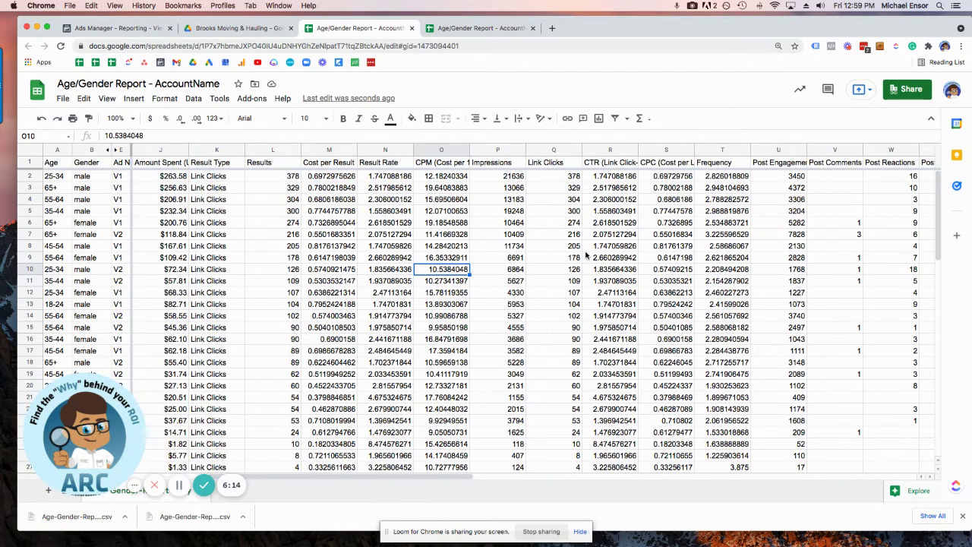
{"action": "scroll", "coordinate": [585, 256], "scroll_direction": "left", "scroll_amount": 4}
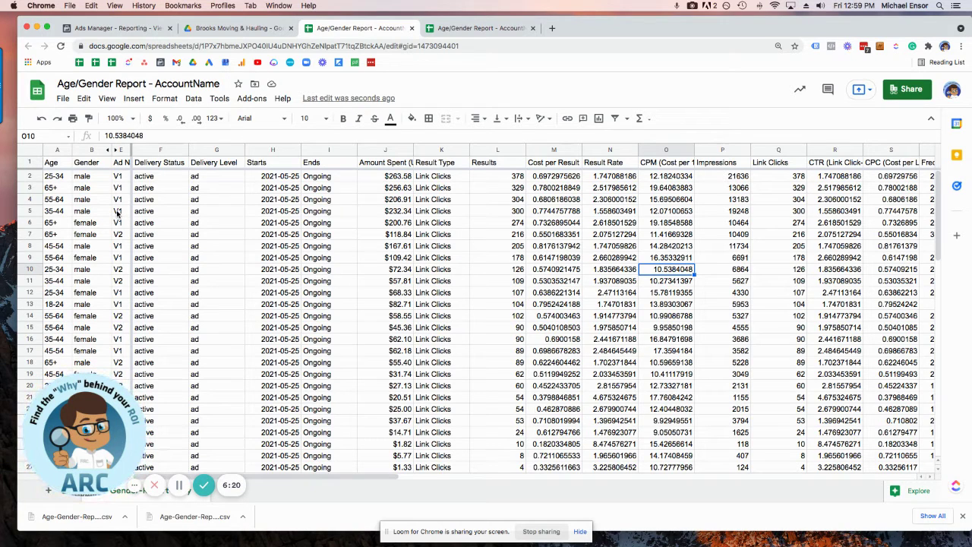
{"action": "left_click", "coordinate": [117, 200]}
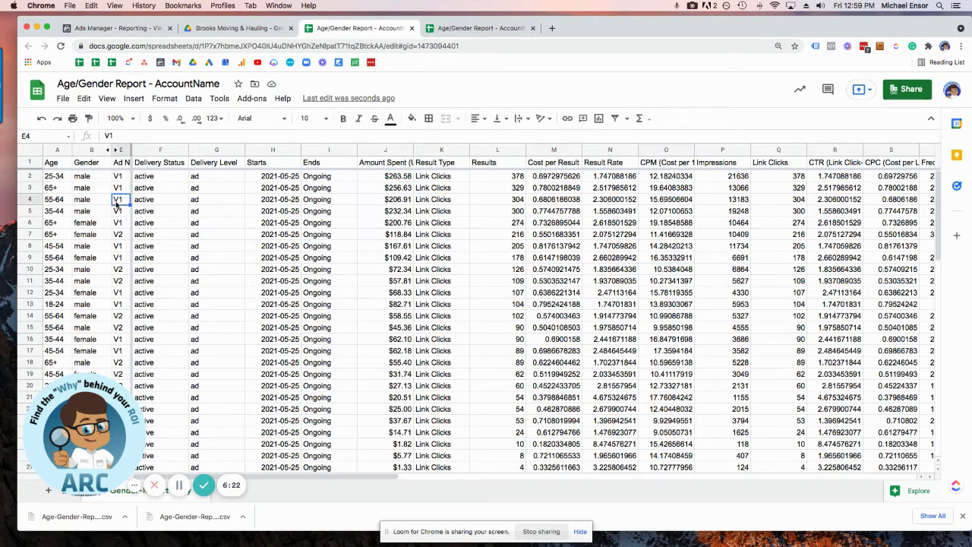
- Reduce the number of decimal places shown in the CTR (Link Click-Through Rate) column
{"action": "scroll", "coordinate": [297, 207], "scroll_direction": "right", "scroll_amount": 3}
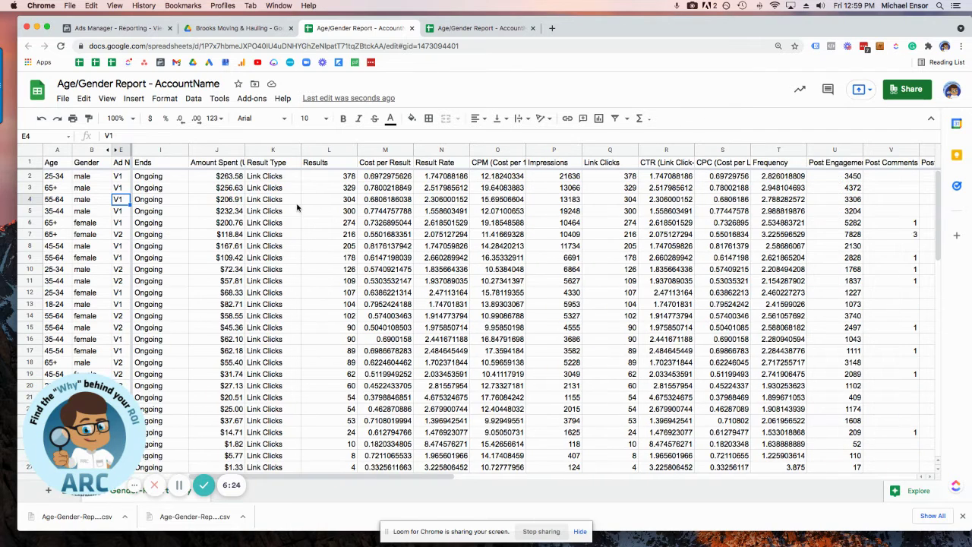
{"action": "scroll", "coordinate": [297, 207], "scroll_direction": "right", "scroll_amount": 1}
{"action": "left_click", "coordinate": [610, 150]}
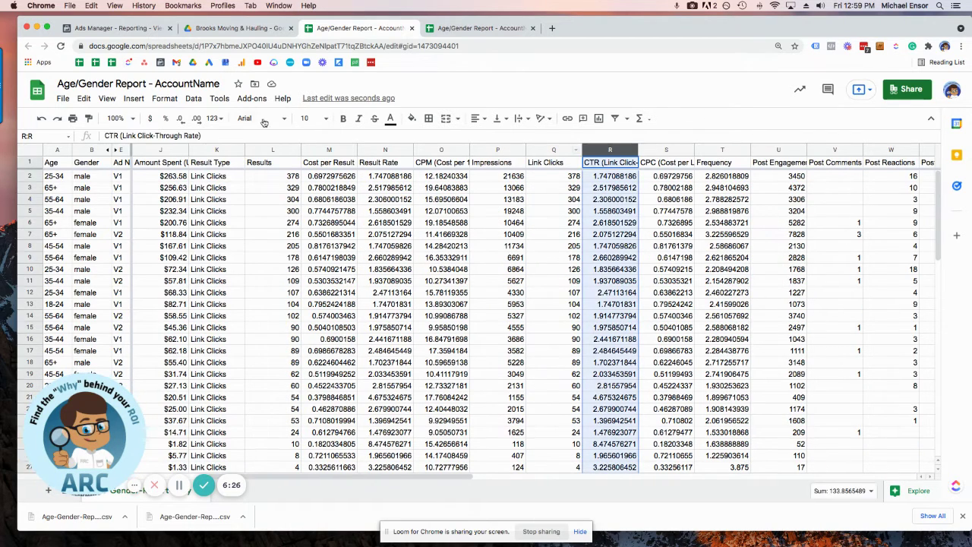
{"action": "left_click", "coordinate": [195, 118]}
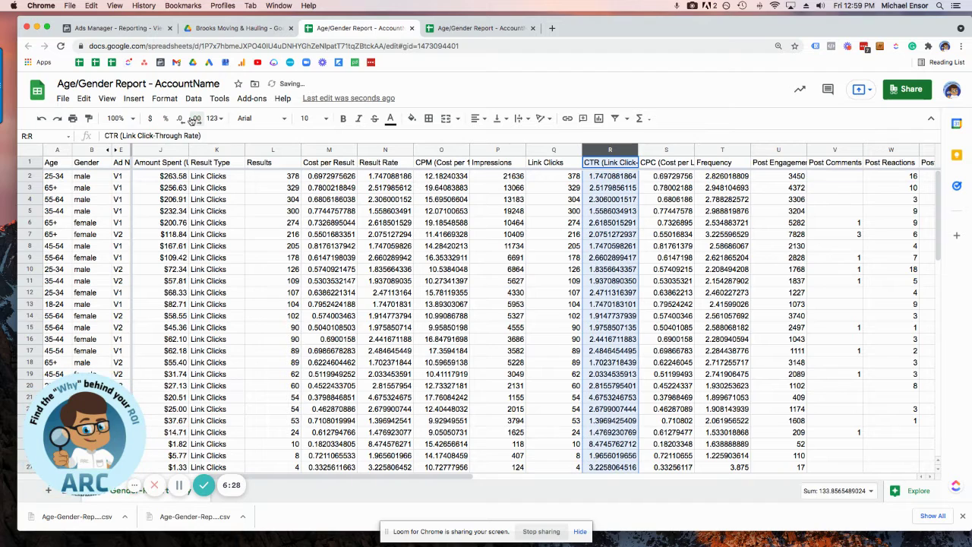
{"action": "left_click", "coordinate": [181, 118]}
{"action": "left_click", "coordinate": [181, 118]}
{"action": "left_click", "coordinate": [180, 118]}
{"action": "left_click", "coordinate": [180, 118]}
{"action": "left_click", "coordinate": [181, 119]}
{"action": "left_click", "coordinate": [181, 118]}
{"action": "left_click", "coordinate": [181, 119]}
{"action": "left_click", "coordinate": [181, 118]}
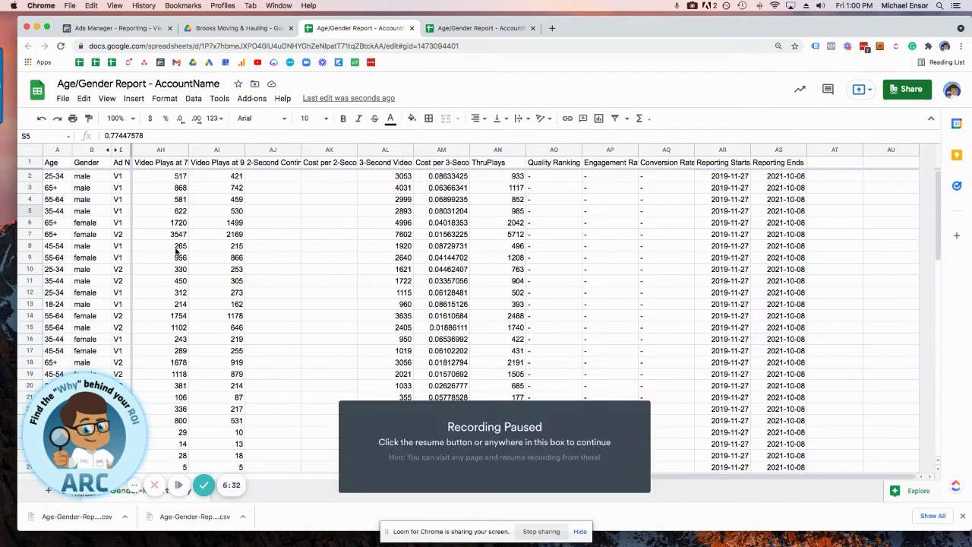
- Examine the video plays, ThruPlays and ranking columns at the end of the table across the age and gender rows
{"action": "key", "text": "alt+shift+p"}
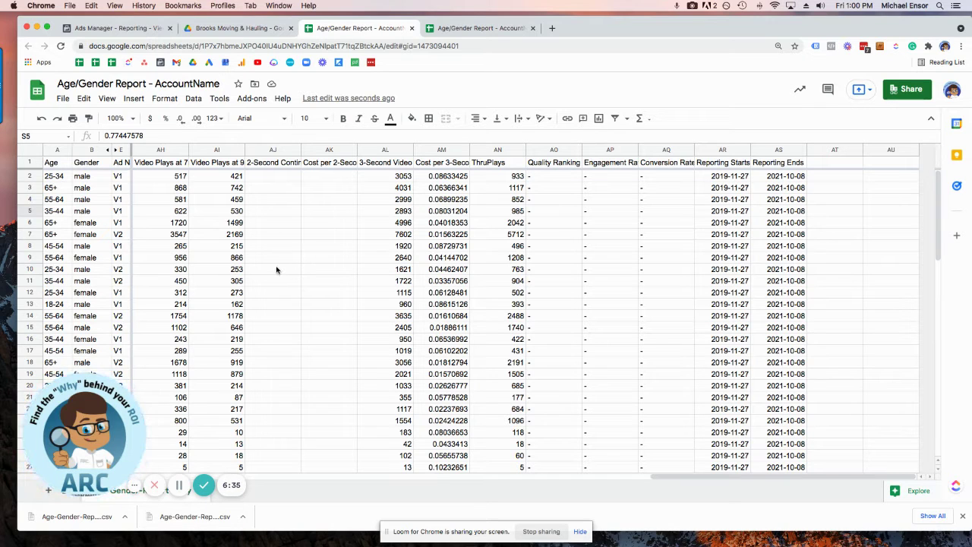
{"action": "scroll", "coordinate": [213, 272], "scroll_direction": "left", "scroll_amount": 1}
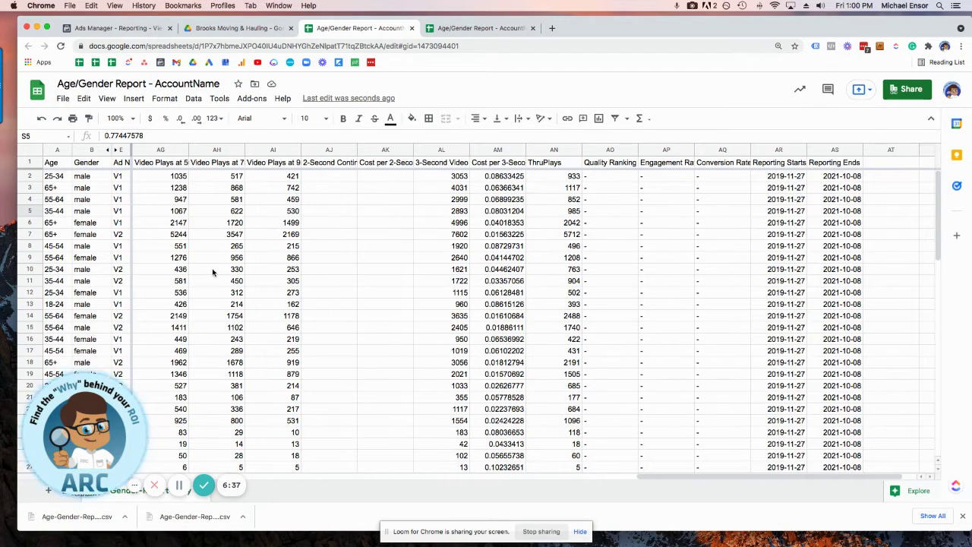
{"action": "scroll", "coordinate": [281, 269], "scroll_direction": "right", "scroll_amount": 1}
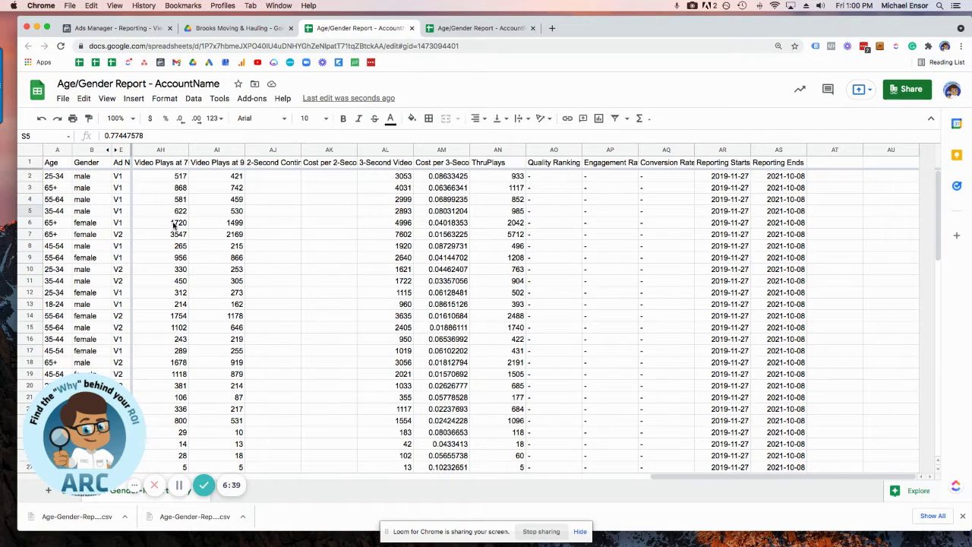
{"action": "left_click", "coordinate": [174, 180]}
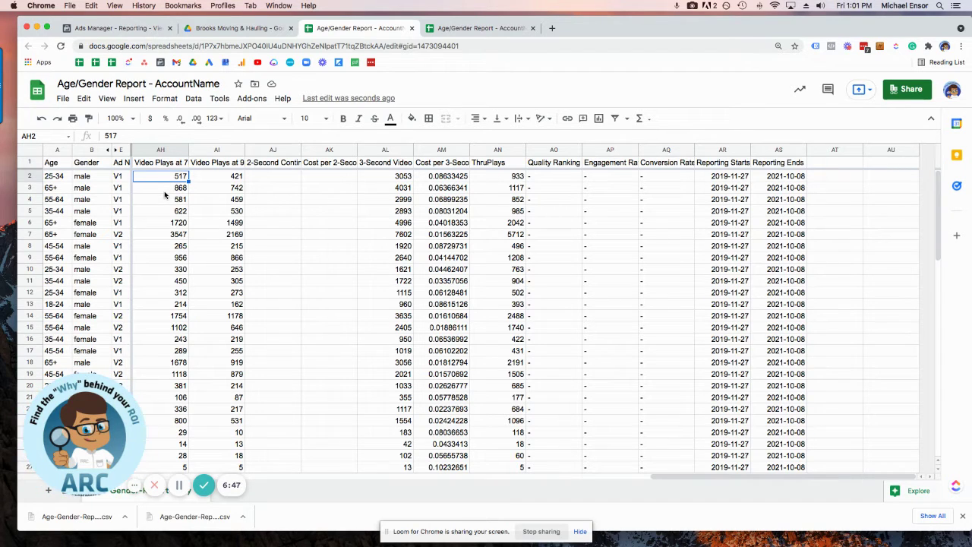
- Compare the video play counts in column AH between ad versions V1 and V2 for the 65+ male and female rows
{"action": "left_click", "coordinate": [157, 191]}
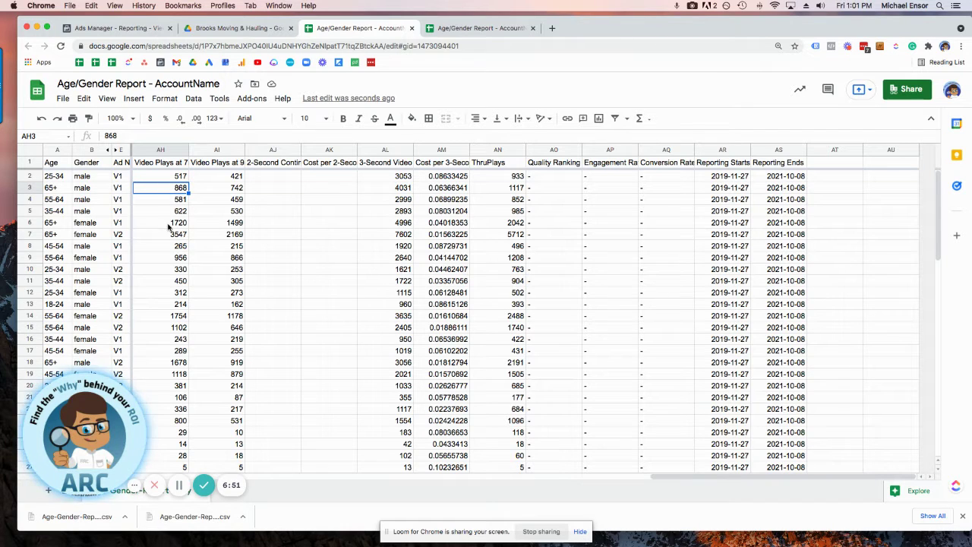
{"action": "left_click", "coordinate": [167, 226]}
{"action": "left_click", "coordinate": [154, 236]}
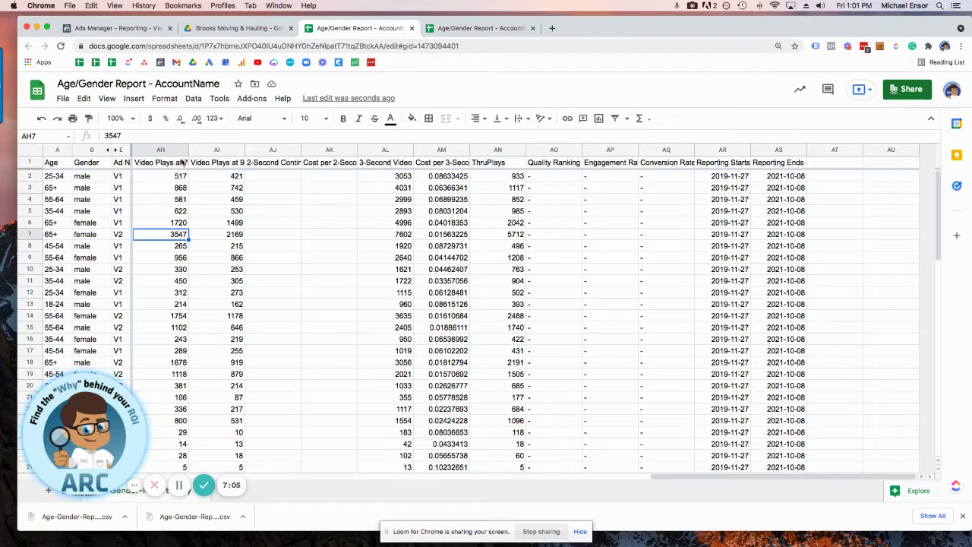
{"action": "left_click", "coordinate": [174, 189]}
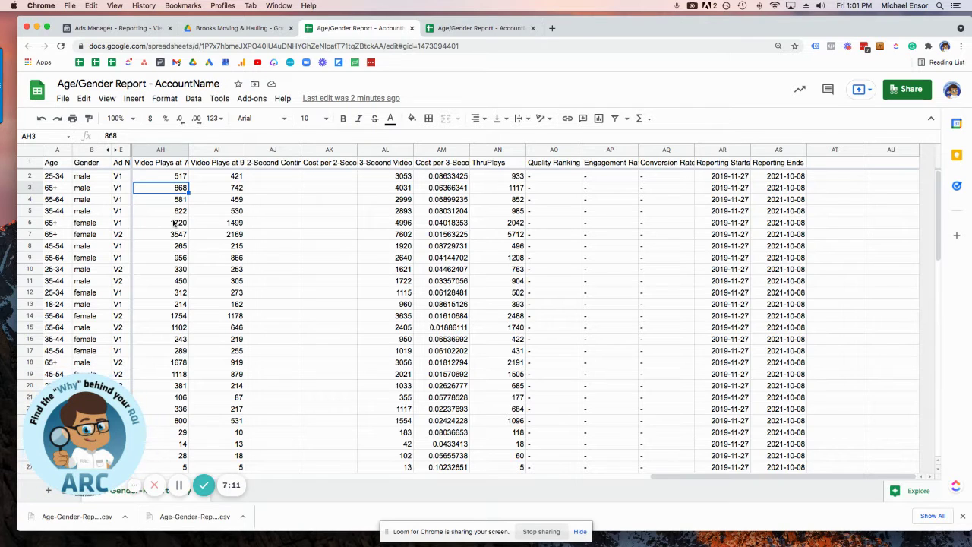
{"action": "scroll", "coordinate": [175, 223], "scroll_direction": "left", "scroll_amount": 1}
{"action": "scroll", "coordinate": [173, 223], "scroll_direction": "left", "scroll_amount": 9}
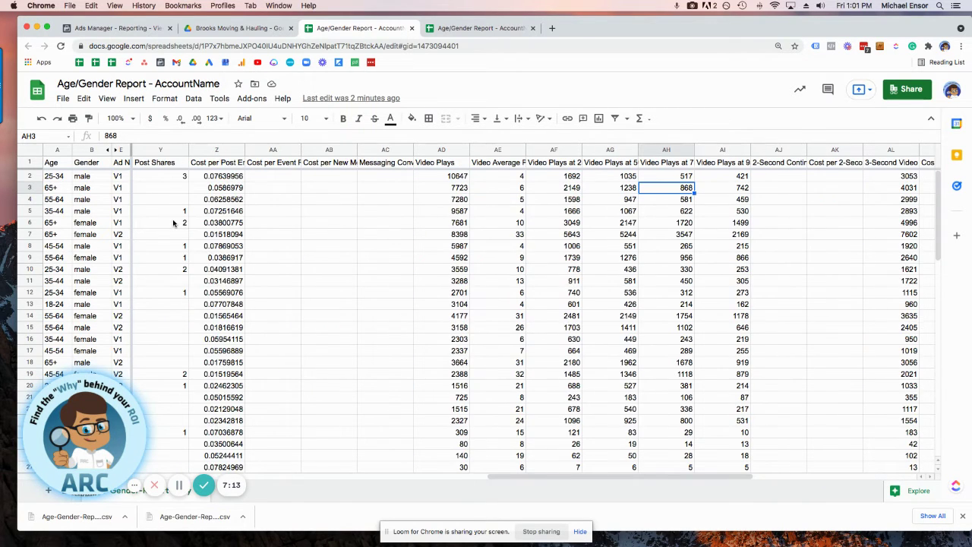
{"action": "scroll", "coordinate": [173, 222], "scroll_direction": "right", "scroll_amount": 6}
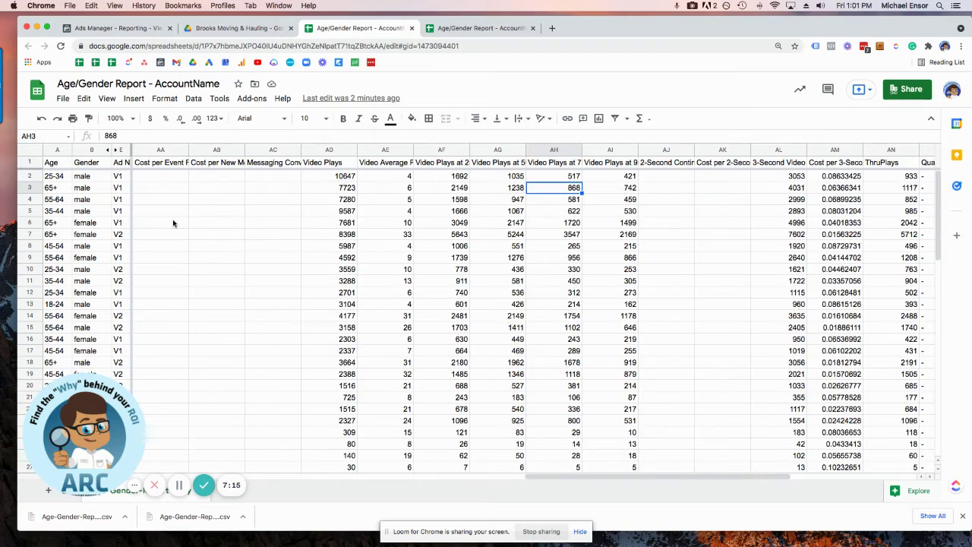
- Examine the Post Reactions, Post Saves and Post Comments columns for differences between age groups, genders and ad versions
{"action": "scroll", "coordinate": [173, 222], "scroll_direction": "left", "scroll_amount": 9}
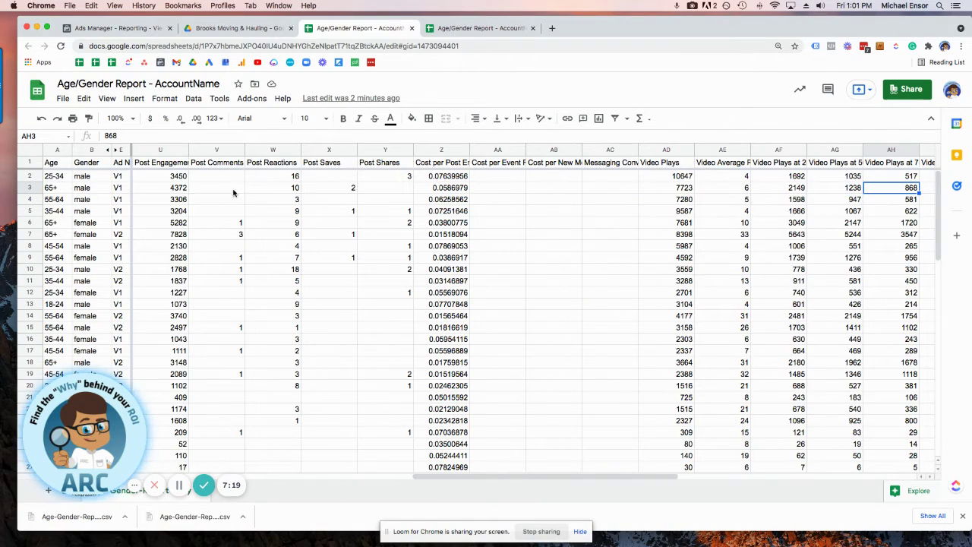
{"action": "left_click", "coordinate": [270, 175]}
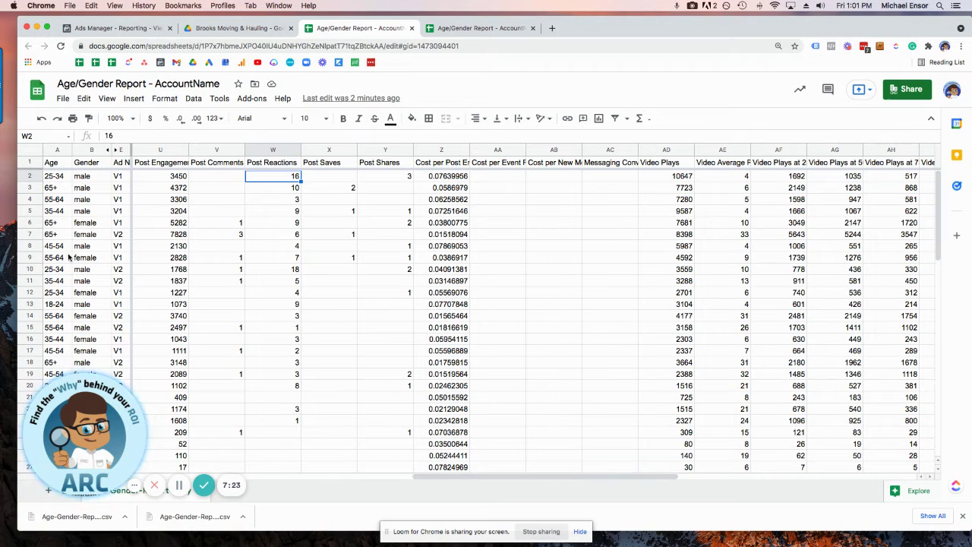
{"action": "left_click", "coordinate": [287, 272]}
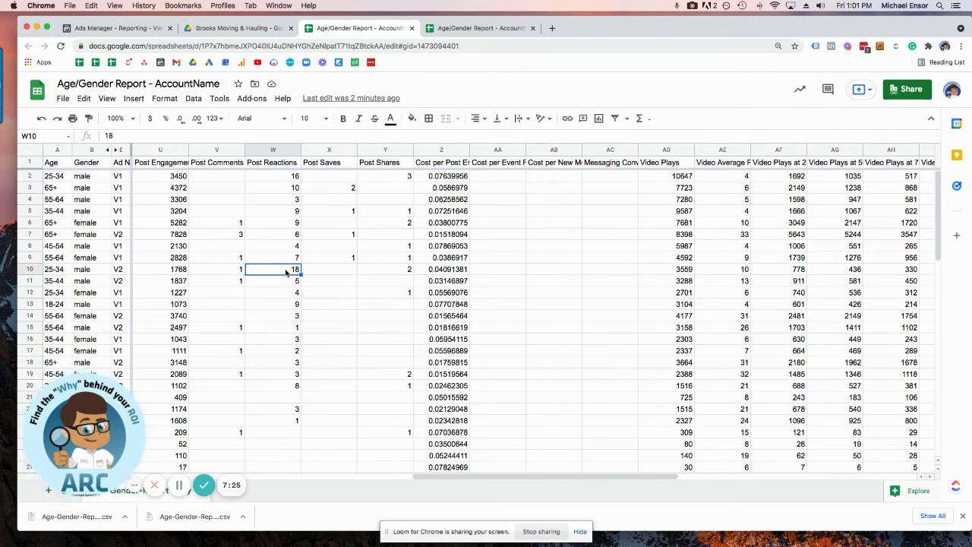
{"action": "left_click", "coordinate": [331, 189]}
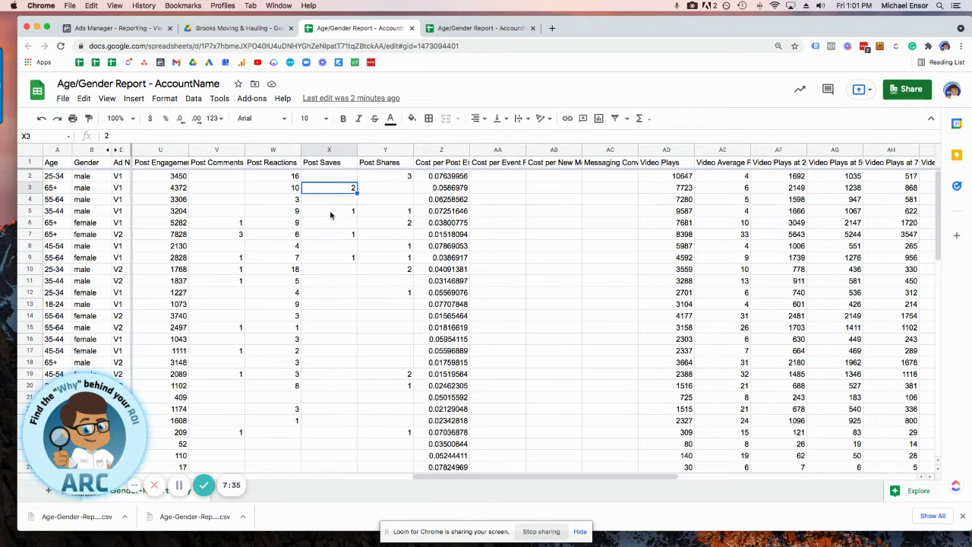
{"action": "left_click", "coordinate": [329, 237]}
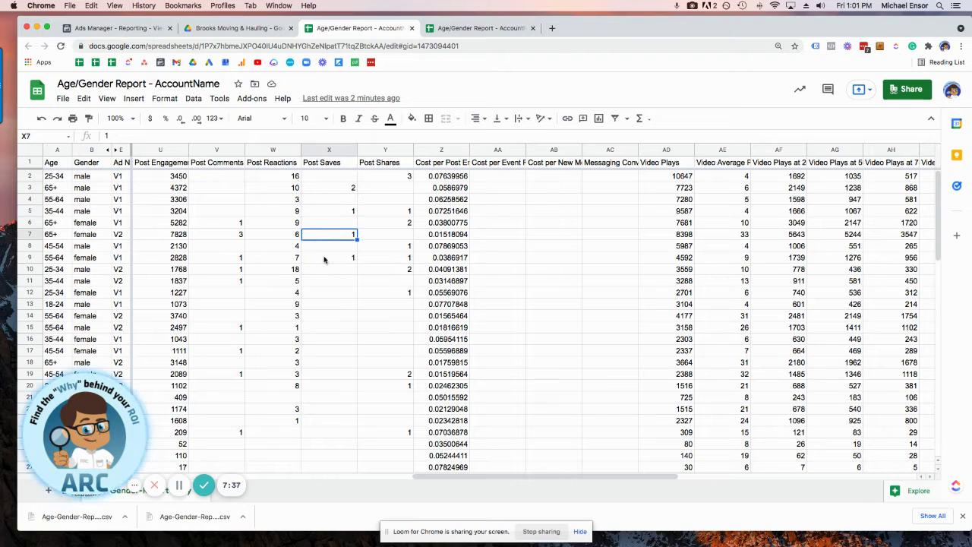
{"action": "left_click", "coordinate": [324, 260]}
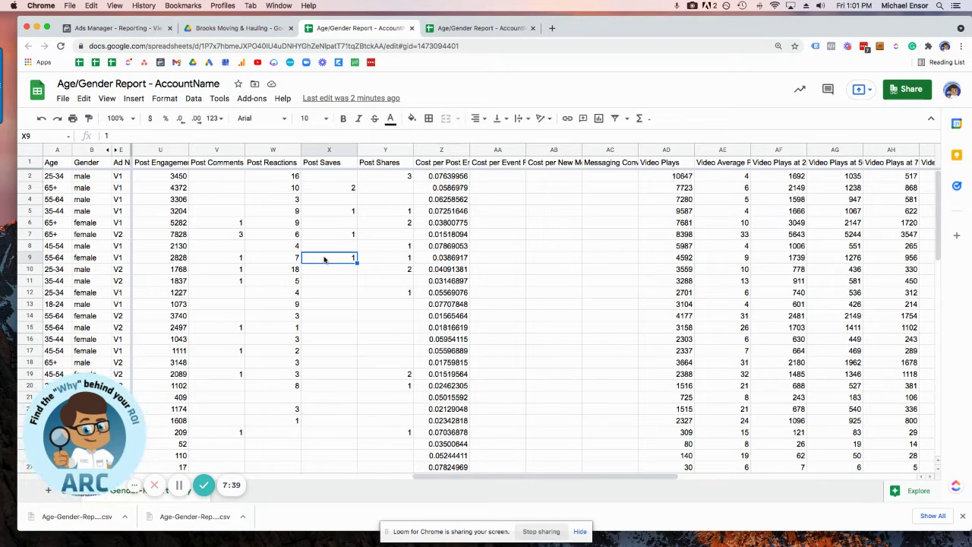
{"action": "left_click", "coordinate": [222, 235]}
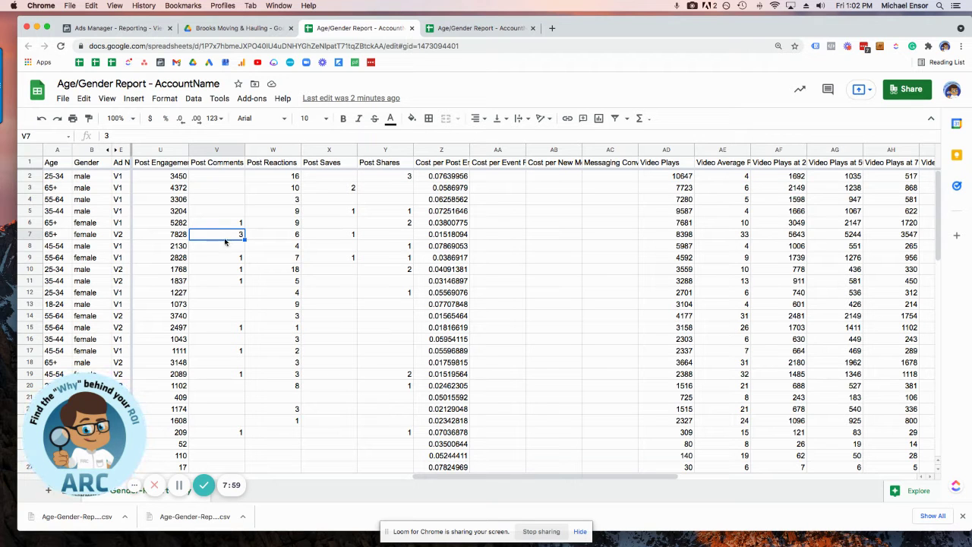
- Review the video, CPM, frequency and engagement columns across the table, checking the CPM of the 65+ female V2 row
{"action": "scroll", "coordinate": [365, 214], "scroll_direction": "right", "scroll_amount": 10}
{"action": "scroll", "coordinate": [365, 214], "scroll_direction": "right", "scroll_amount": 3}
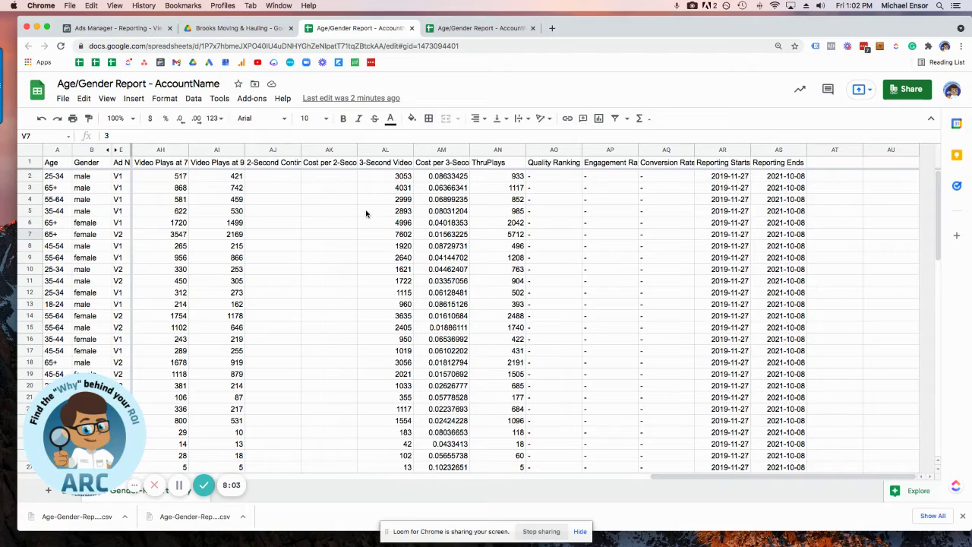
{"action": "scroll", "coordinate": [366, 213], "scroll_direction": "left", "scroll_amount": 2}
{"action": "scroll", "coordinate": [366, 214], "scroll_direction": "right", "scroll_amount": 2}
{"action": "scroll", "coordinate": [366, 213], "scroll_direction": "left", "scroll_amount": 20}
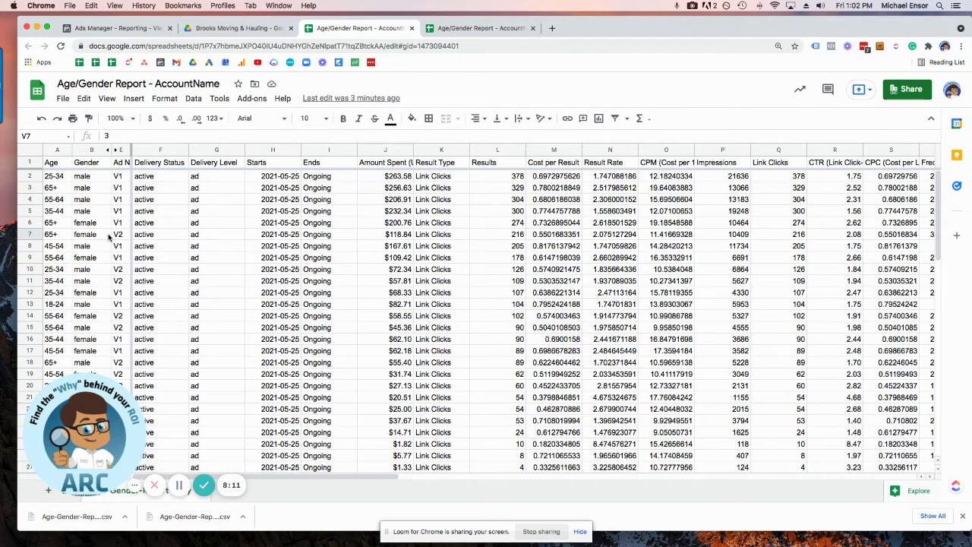
{"action": "scroll", "coordinate": [108, 237], "scroll_direction": "right", "scroll_amount": 5}
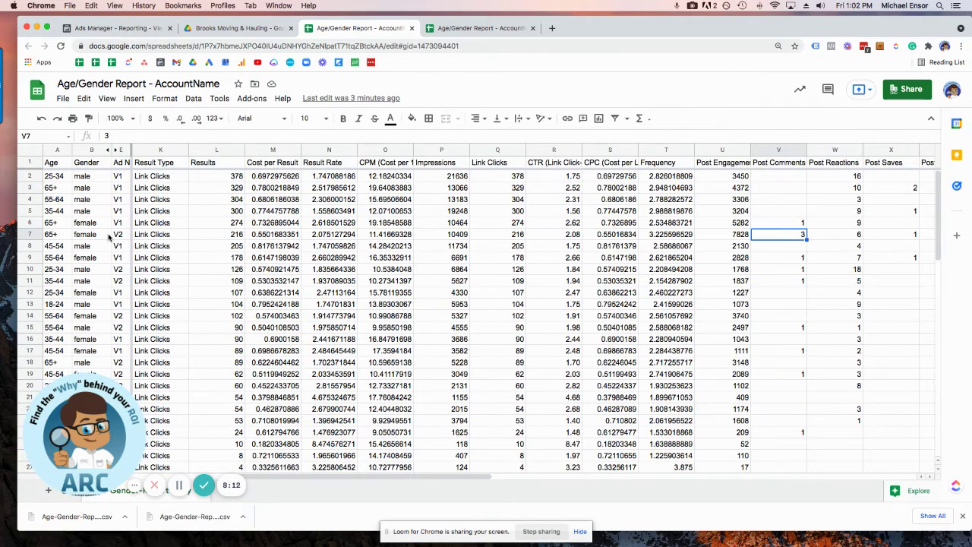
{"action": "left_click", "coordinate": [383, 236]}
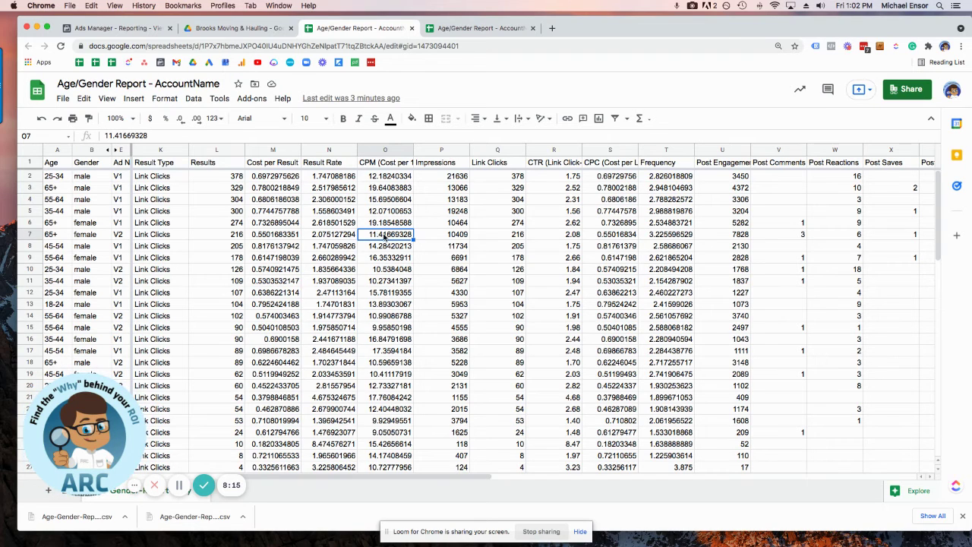
{"action": "scroll", "coordinate": [384, 236], "scroll_direction": "right", "scroll_amount": 13}
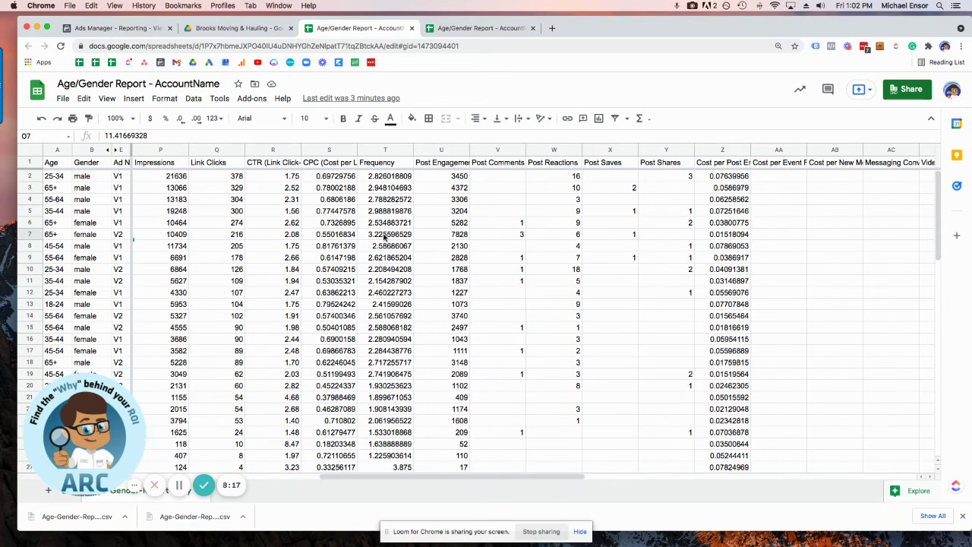
{"action": "scroll", "coordinate": [383, 238], "scroll_direction": "left", "scroll_amount": 18}
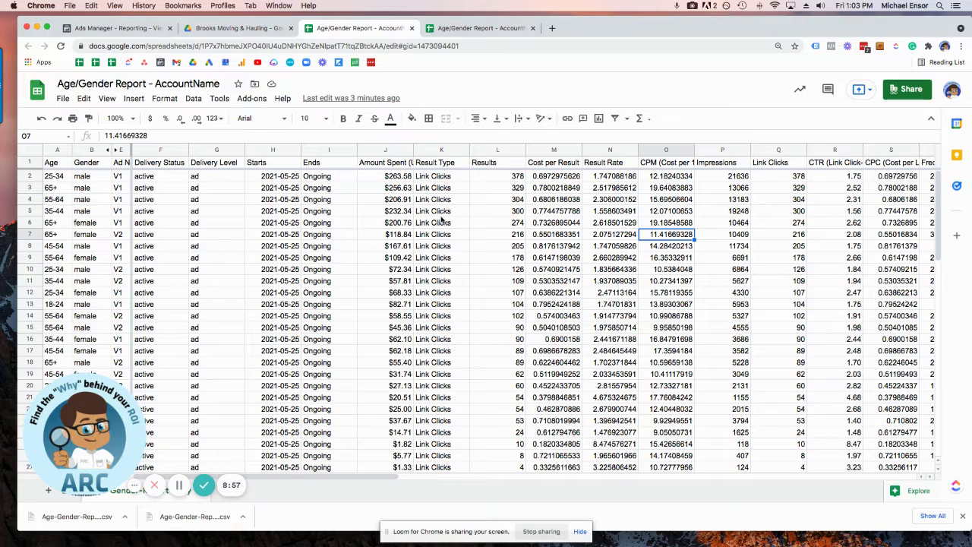
{"action": "scroll", "coordinate": [443, 221], "scroll_direction": "right", "scroll_amount": 4}
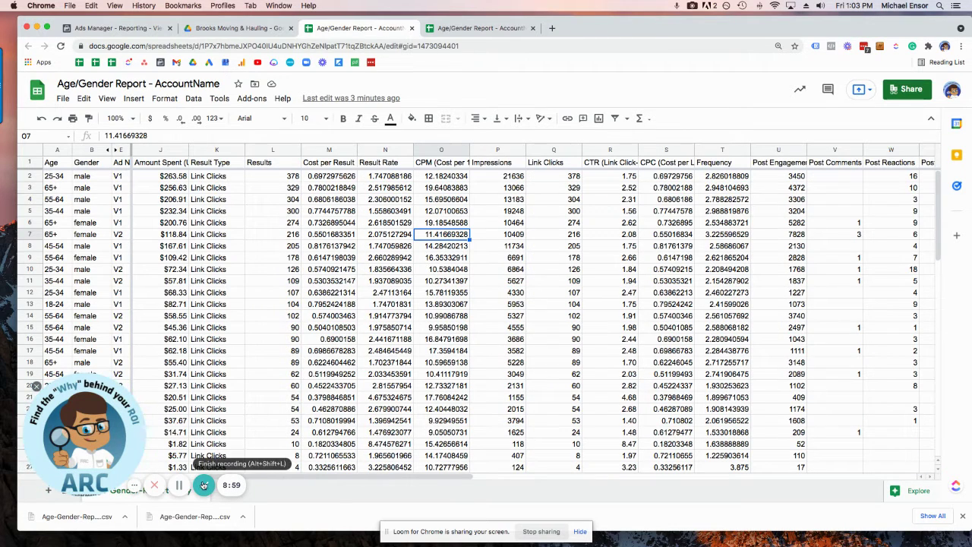